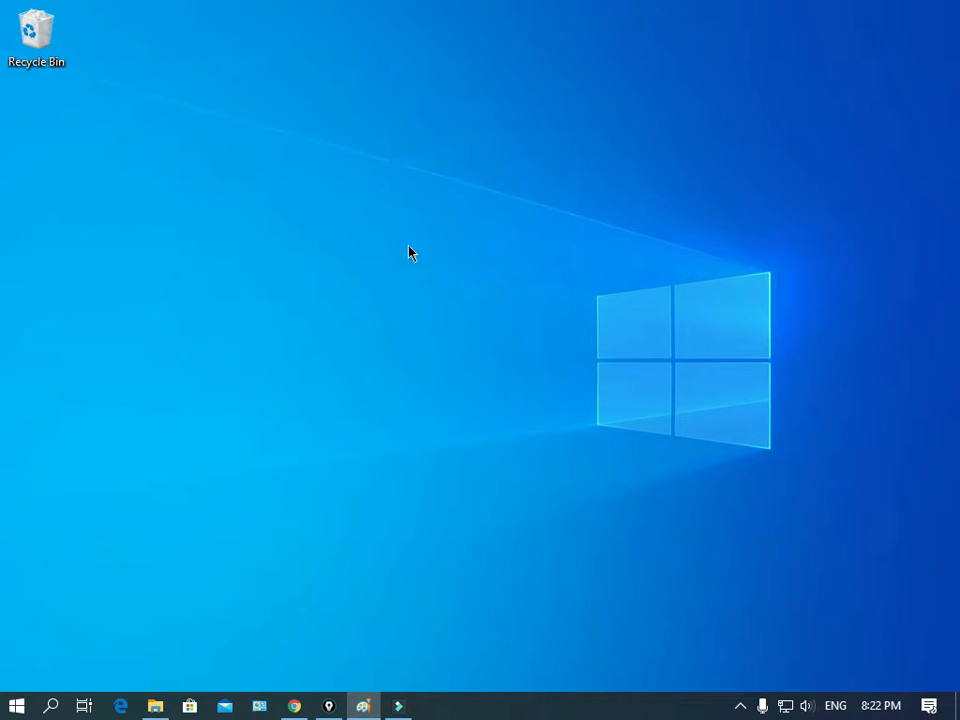
# Step: Launch Paint by searching for it from the Start menu
pyautogui.click(16, 706)
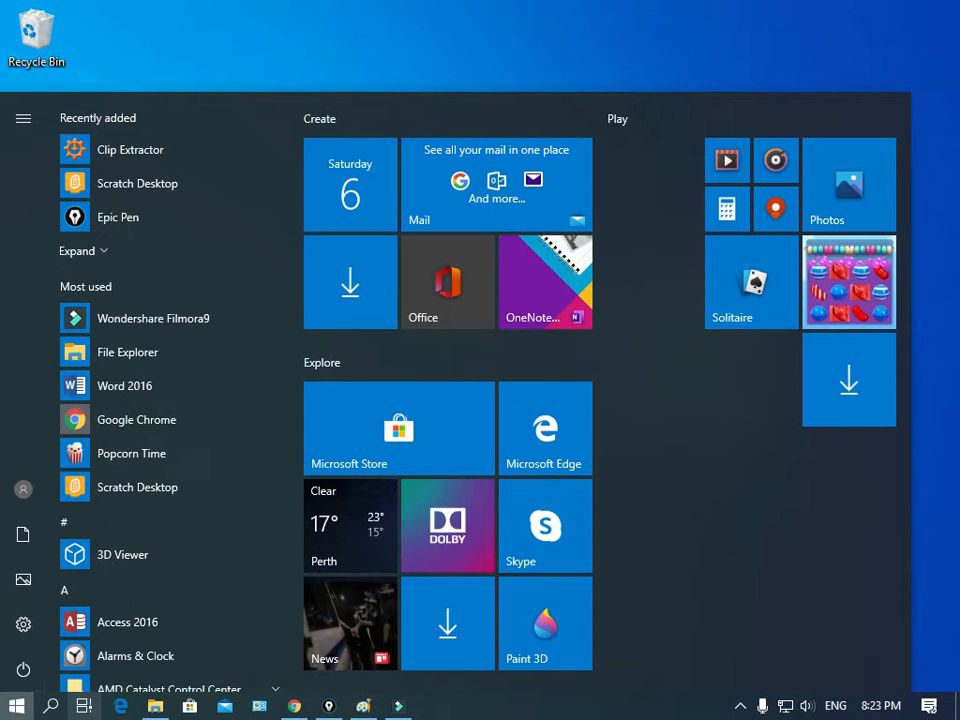
pyautogui.moveTo(24, 491)
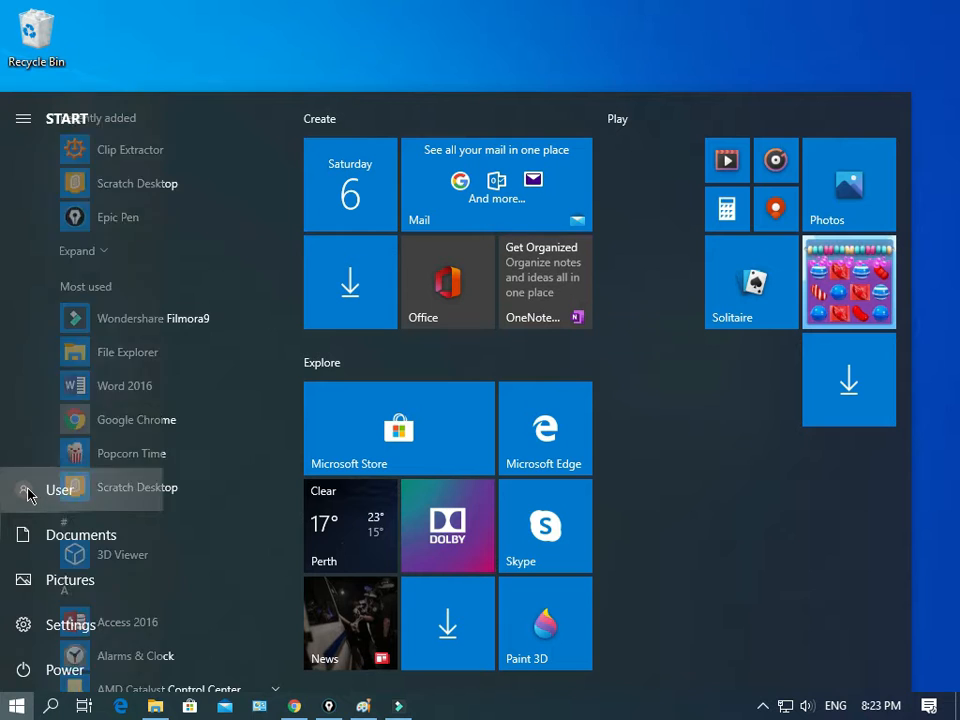
pyautogui.write('pai')
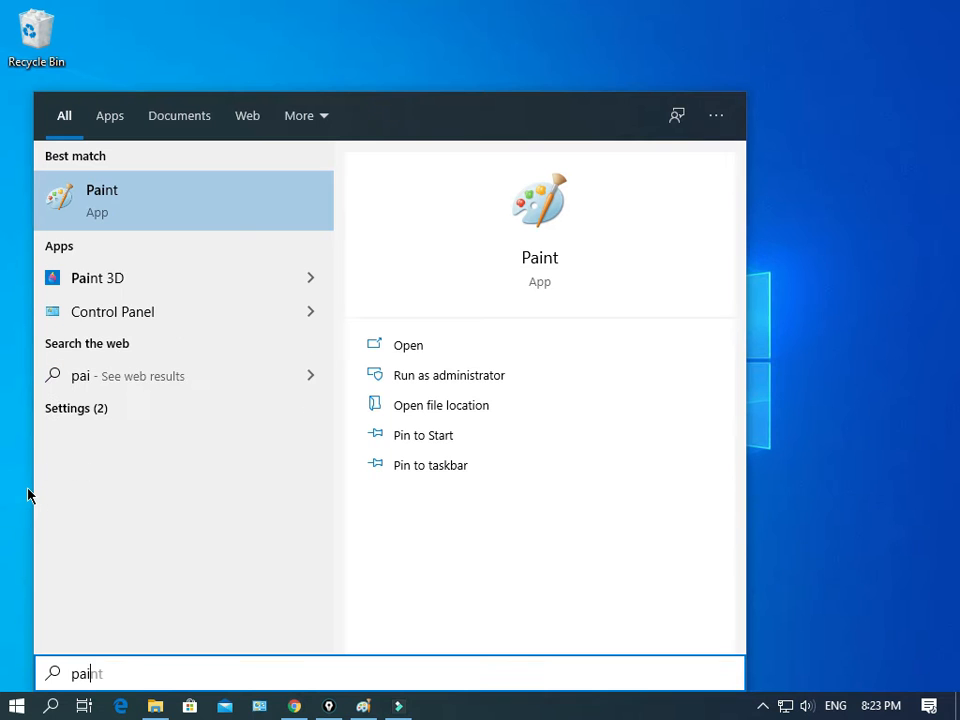
pyautogui.write('nt')
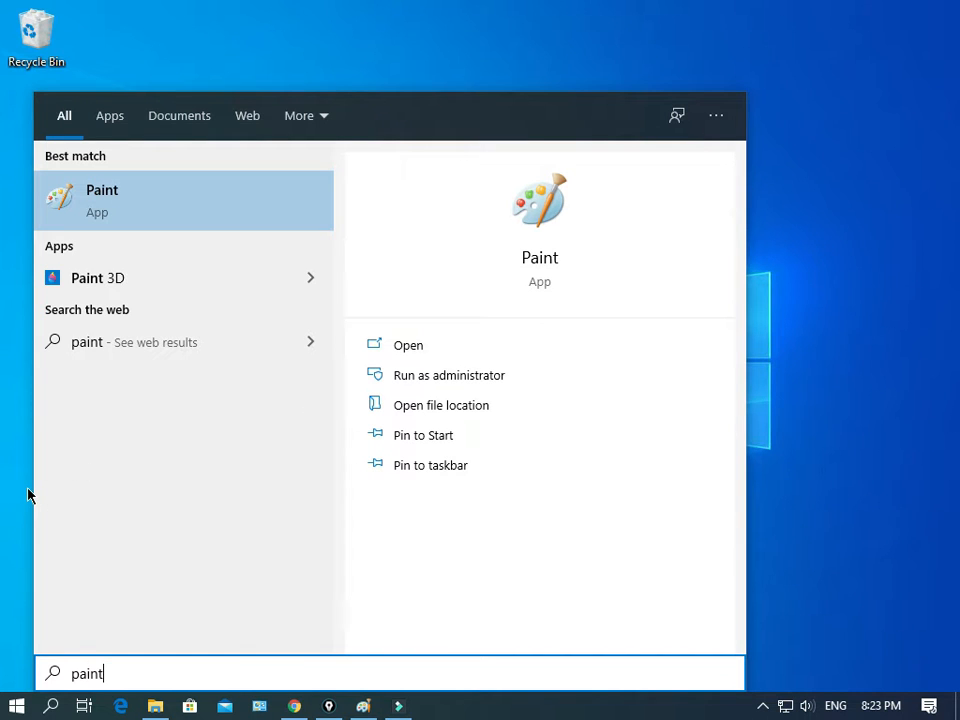
pyautogui.press('Return')
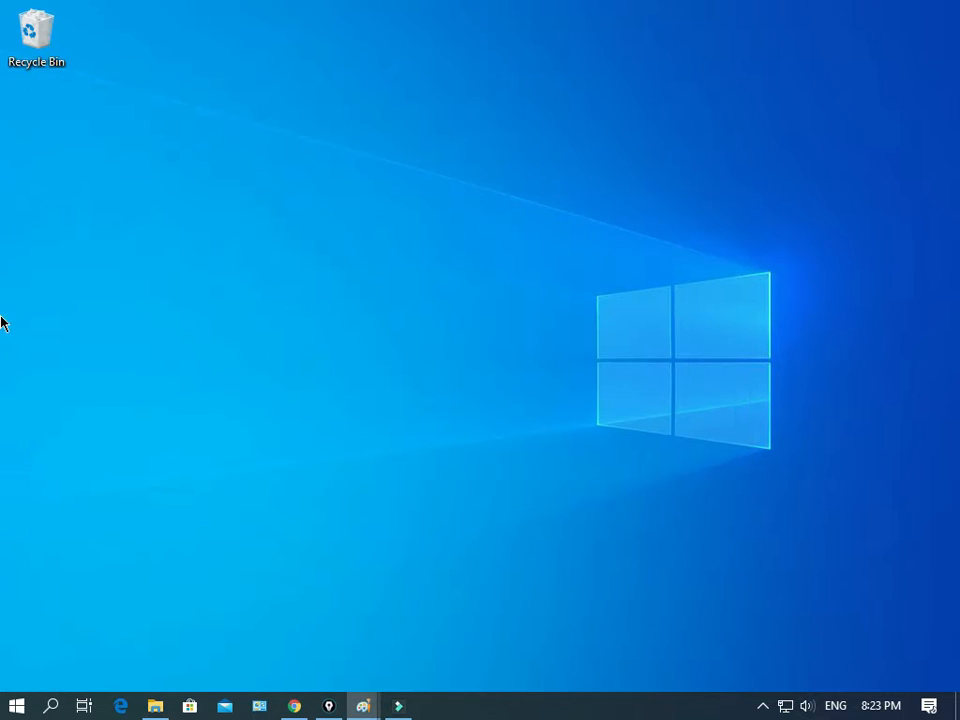
# Step: Maximize the Paint window and enlarge the canvas to about 985 × 539 px
pyautogui.moveTo(1, 130)
pyautogui.mouseDown()
pyautogui.moveTo(289, 191)
pyautogui.moveTo(439, 90)
pyautogui.moveTo(529, 79)
pyautogui.moveTo(435, 58)
pyautogui.mouseUp()
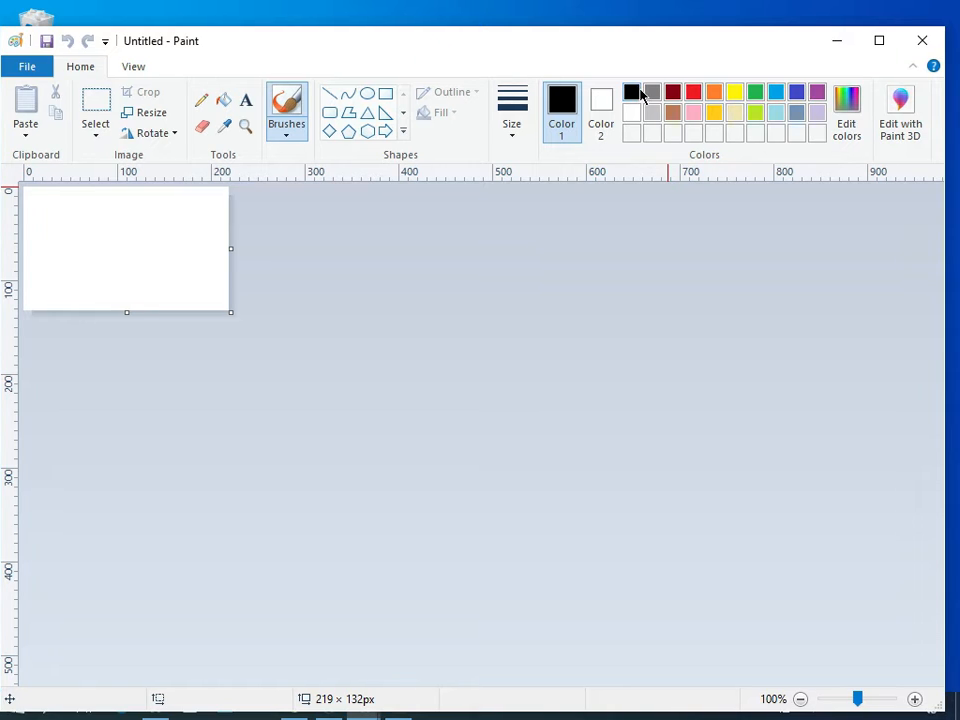
pyautogui.click(890, 44)
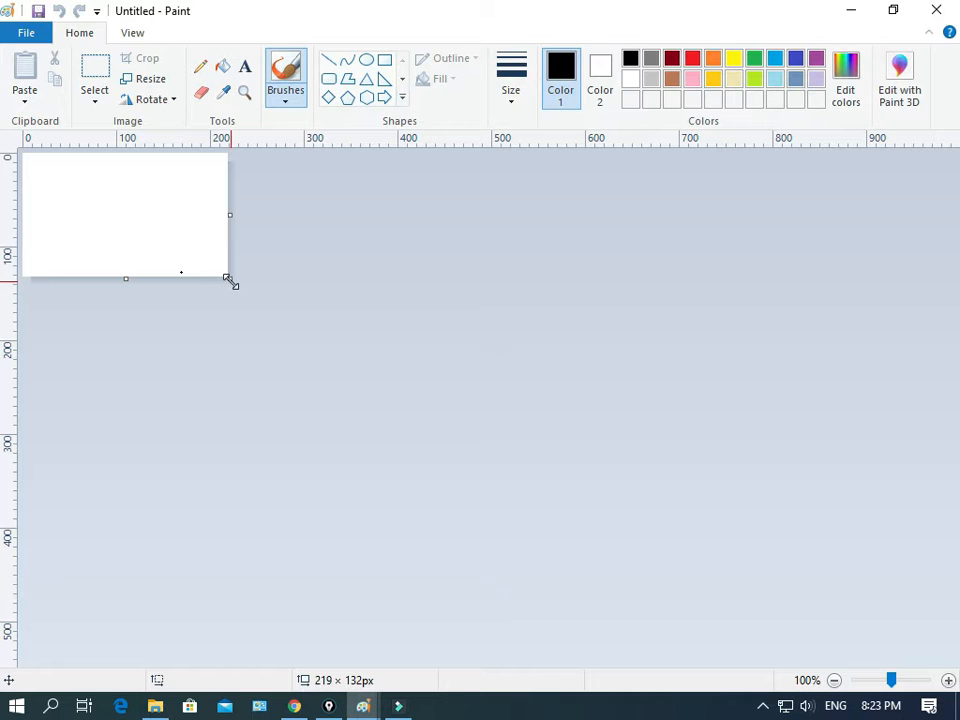
pyautogui.moveTo(229, 281); pyautogui.dragTo(949, 661)
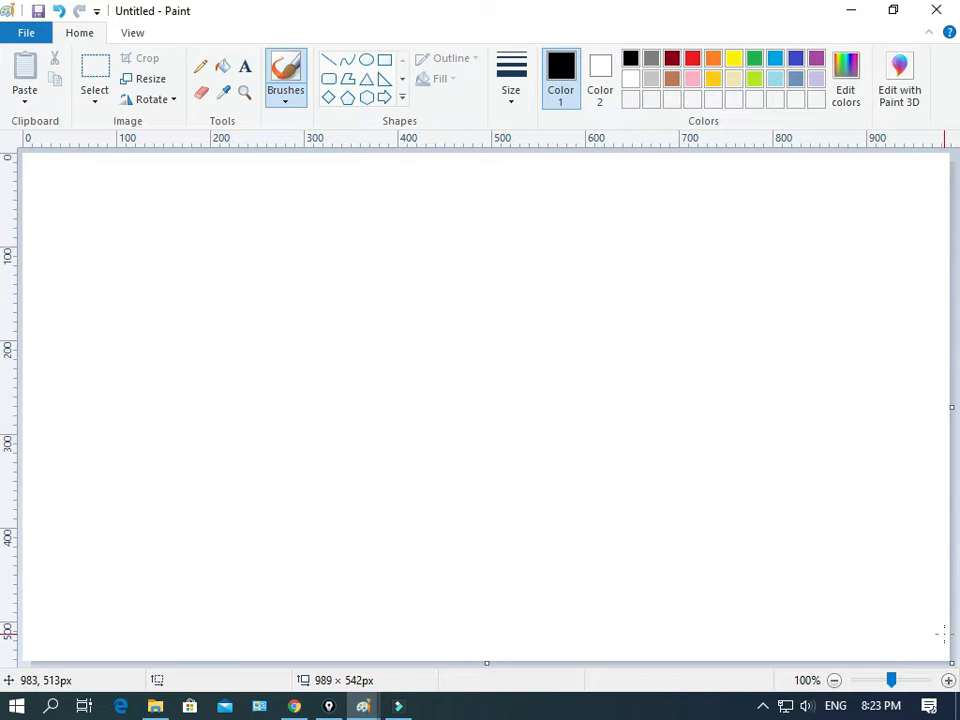
pyautogui.moveTo(951, 662); pyautogui.dragTo(953, 672)
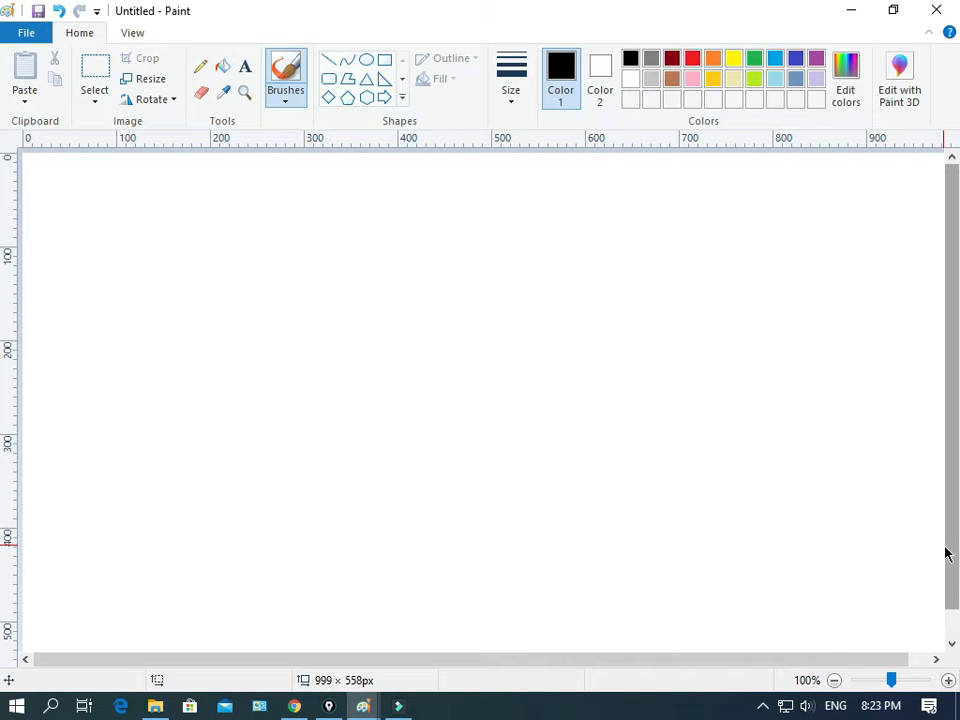
pyautogui.moveTo(952, 554)
pyautogui.mouseDown()
pyautogui.moveTo(953, 583)
pyautogui.moveTo(943, 556)
pyautogui.mouseUp()
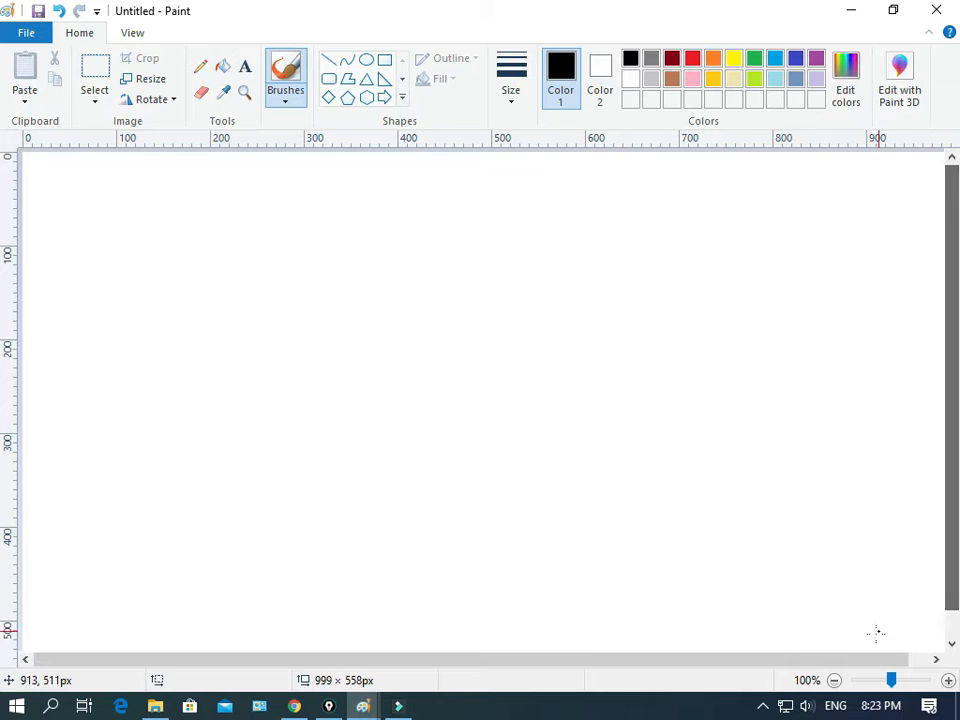
pyautogui.moveTo(849, 662); pyautogui.dragTo(928, 656)
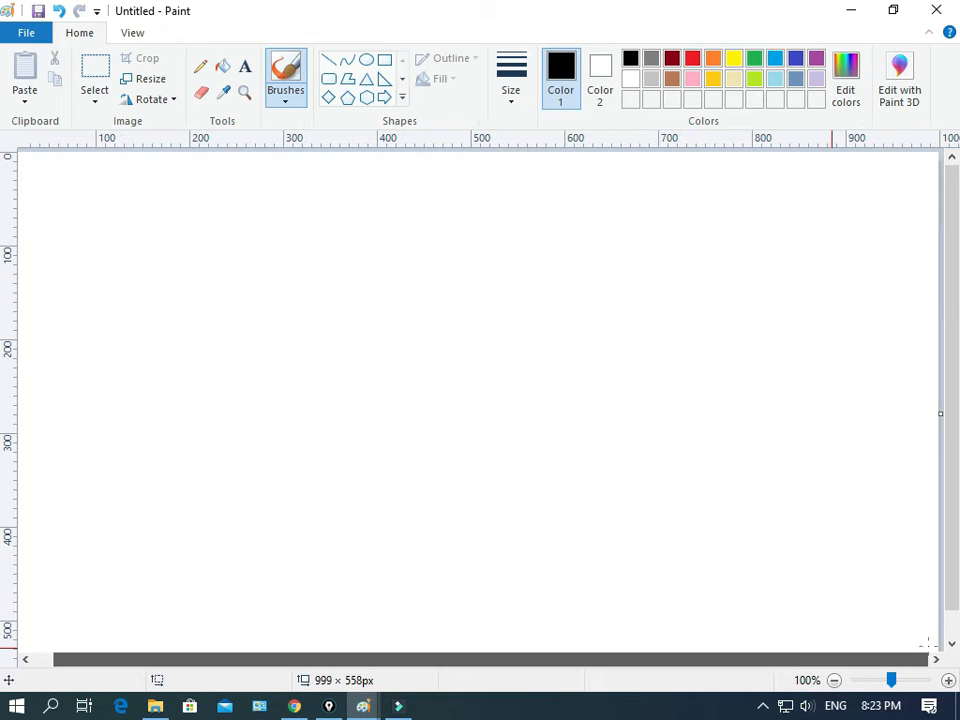
pyautogui.moveTo(955, 560); pyautogui.dragTo(954, 574)
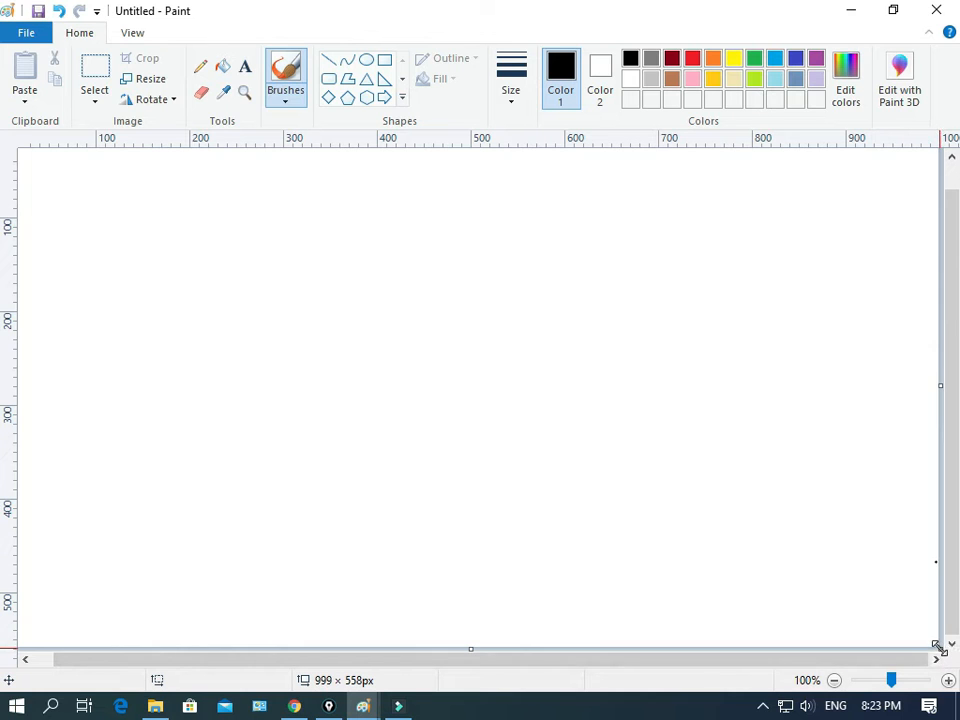
pyautogui.moveTo(940, 648); pyautogui.dragTo(912, 629)
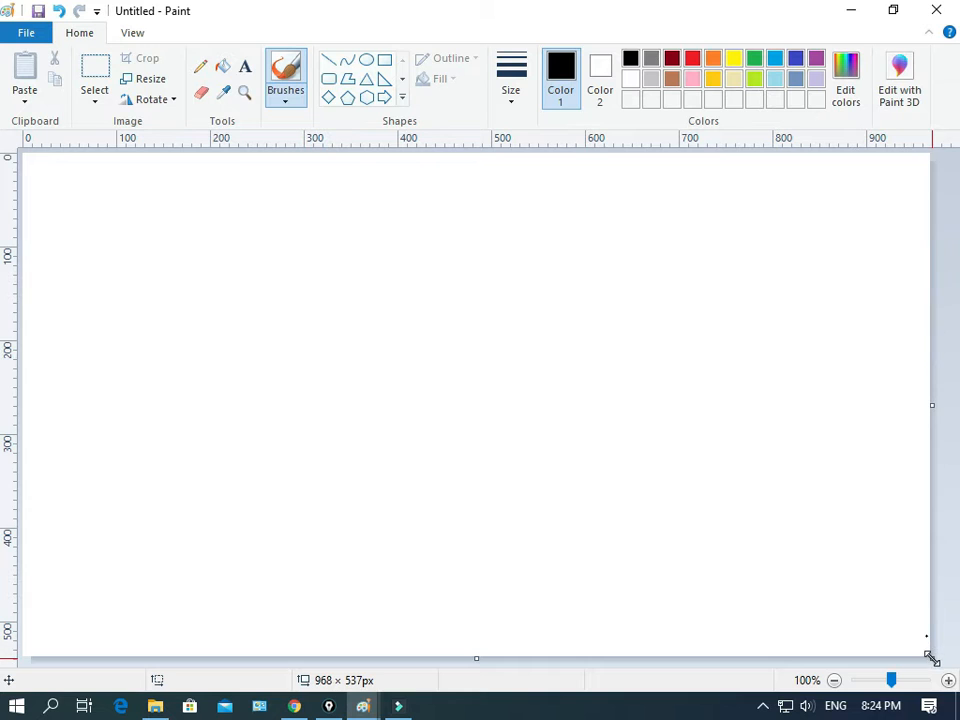
pyautogui.moveTo(930, 658); pyautogui.dragTo(943, 657)
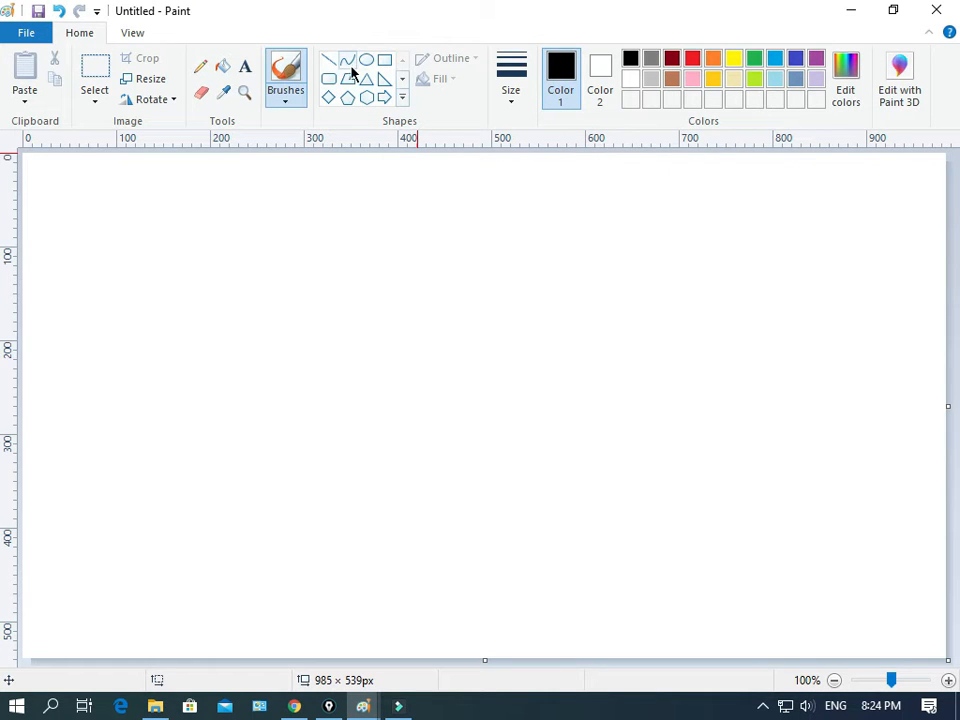
# Step: Draw a rectangle about 329 × 247 px in the lower left part of the canvas
pyautogui.click(383, 61)
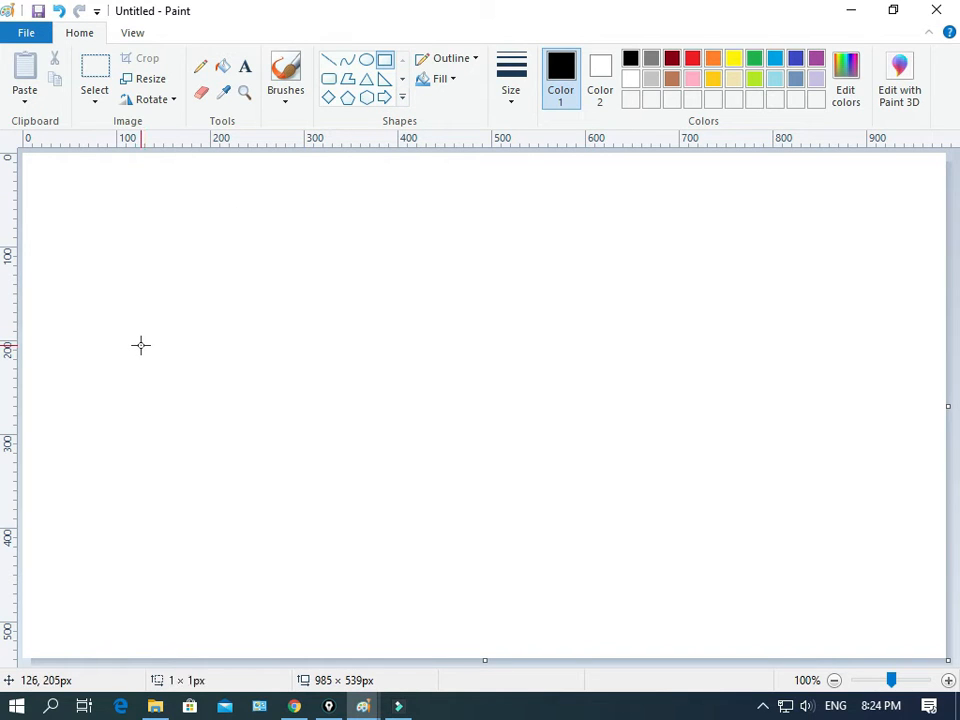
pyautogui.moveTo(140, 346); pyautogui.dragTo(442, 569)
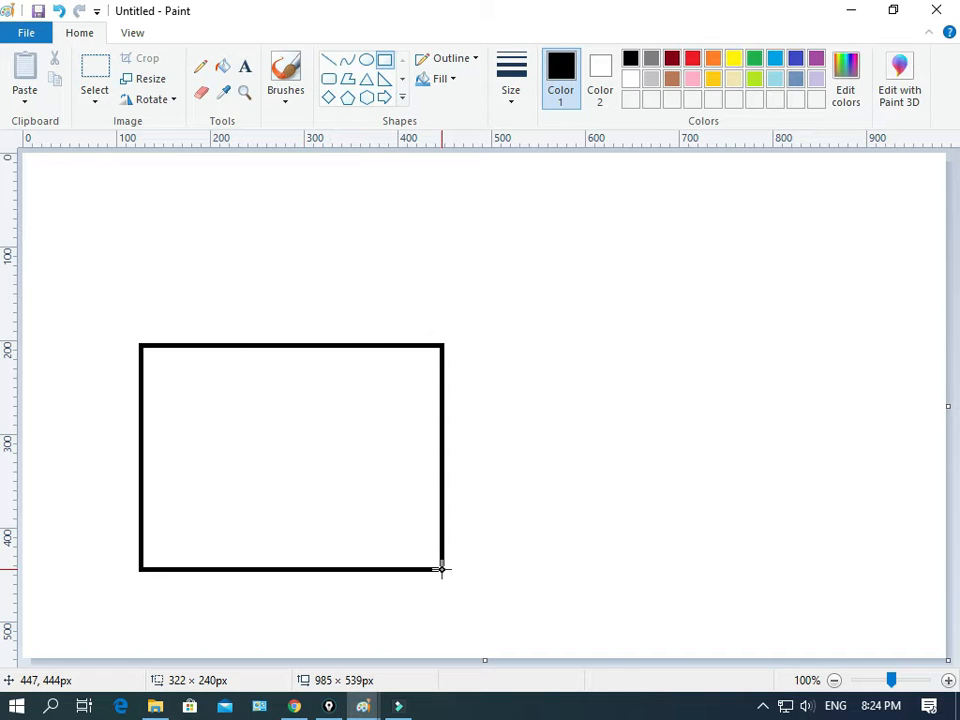
pyautogui.moveTo(442, 569); pyautogui.dragTo(442, 566)
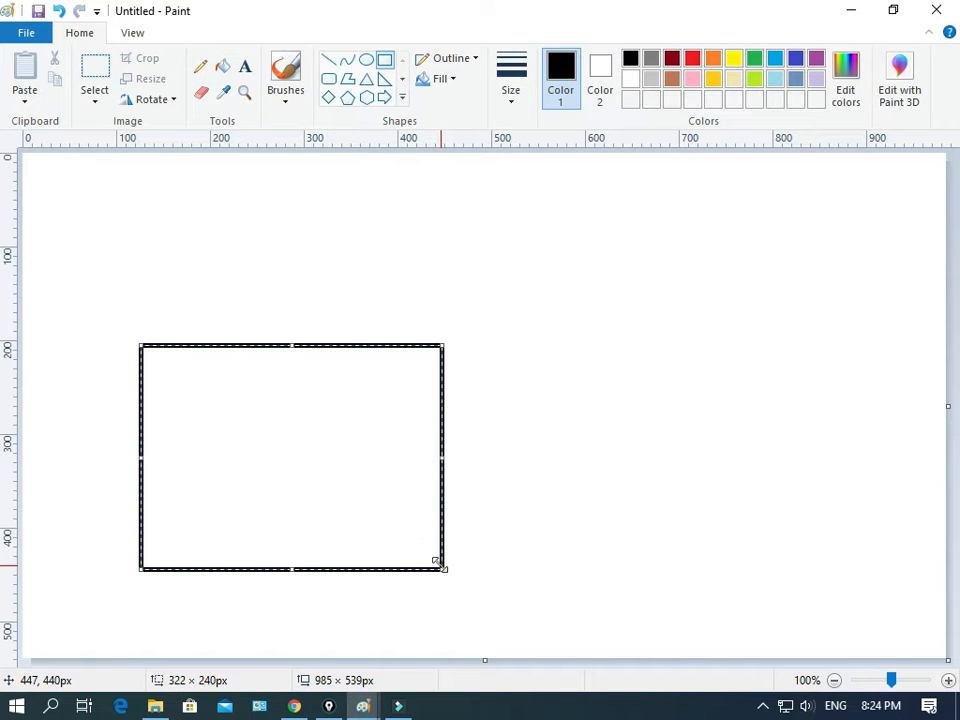
pyautogui.moveTo(306, 460); pyautogui.dragTo(305, 440)
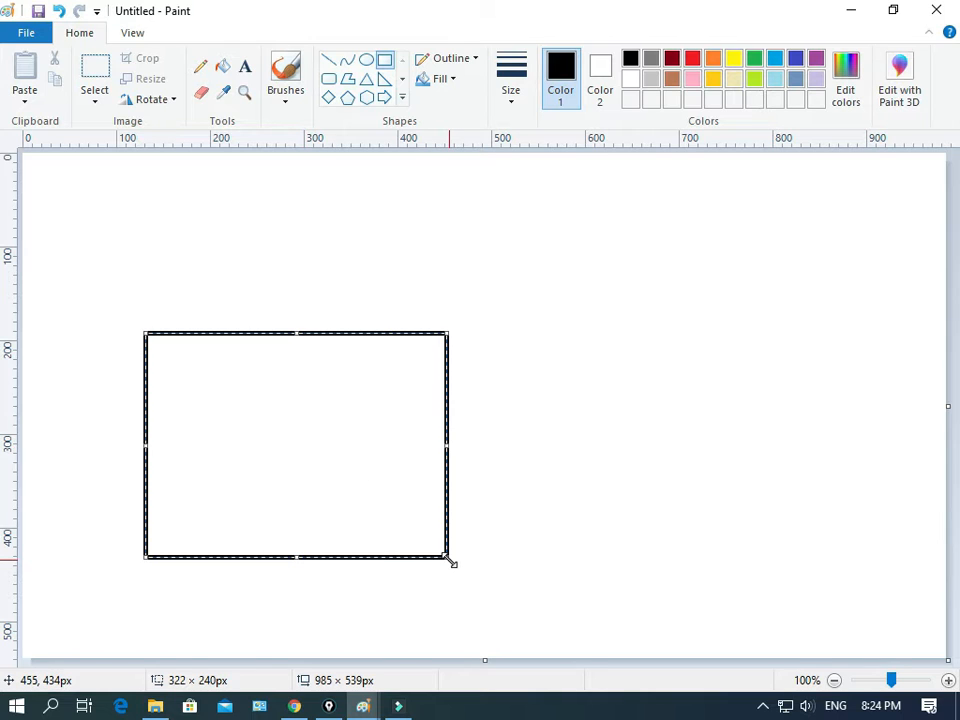
pyautogui.moveTo(450, 560); pyautogui.dragTo(453, 564)
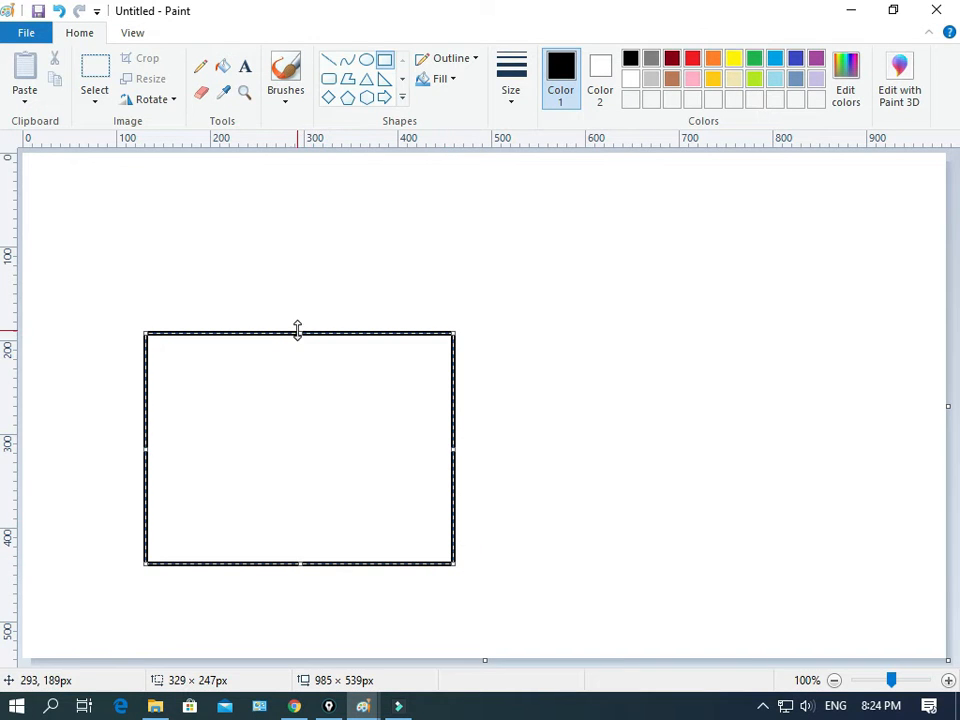
# Step: Draw a second rectangle about 212 × 171 px adjoining the first rectangle's lower right side
pyautogui.click(512, 90)
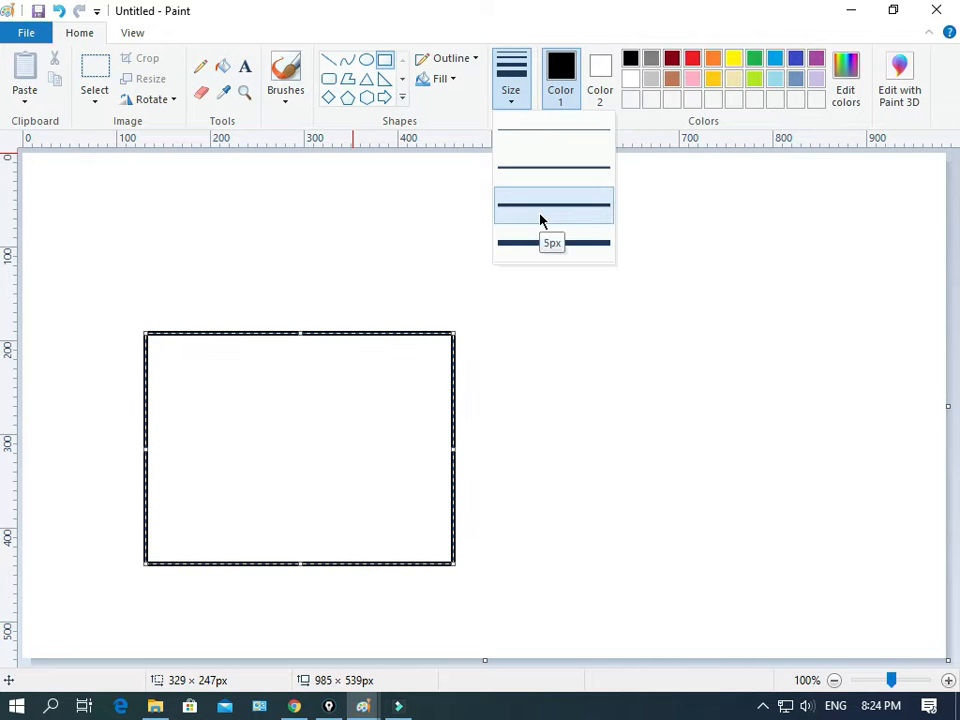
pyautogui.click(468, 402)
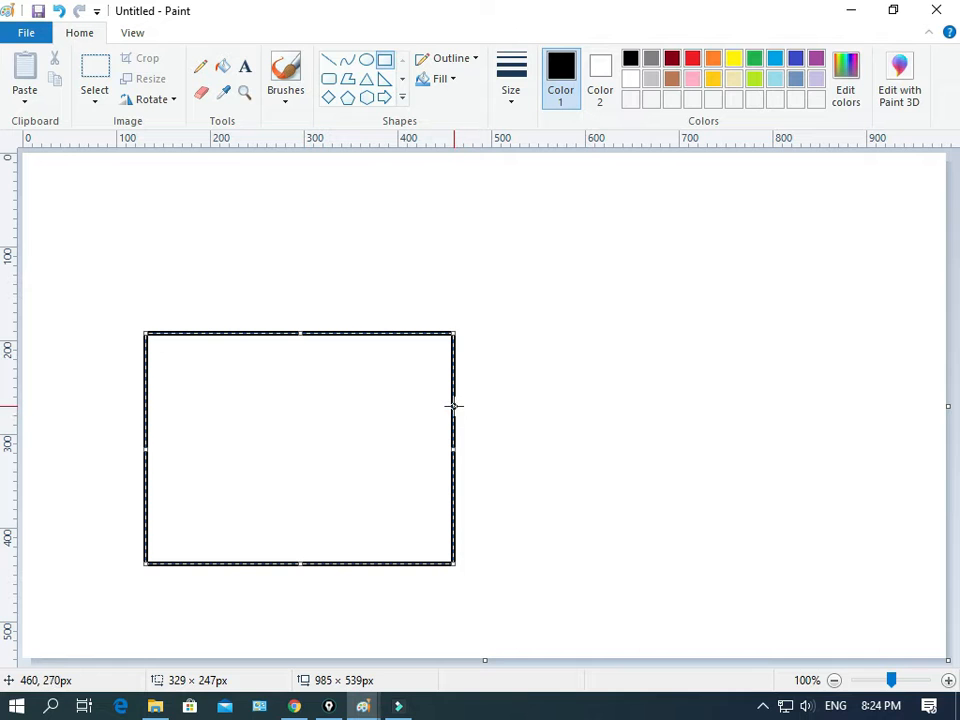
pyautogui.moveTo(458, 403); pyautogui.dragTo(644, 551)
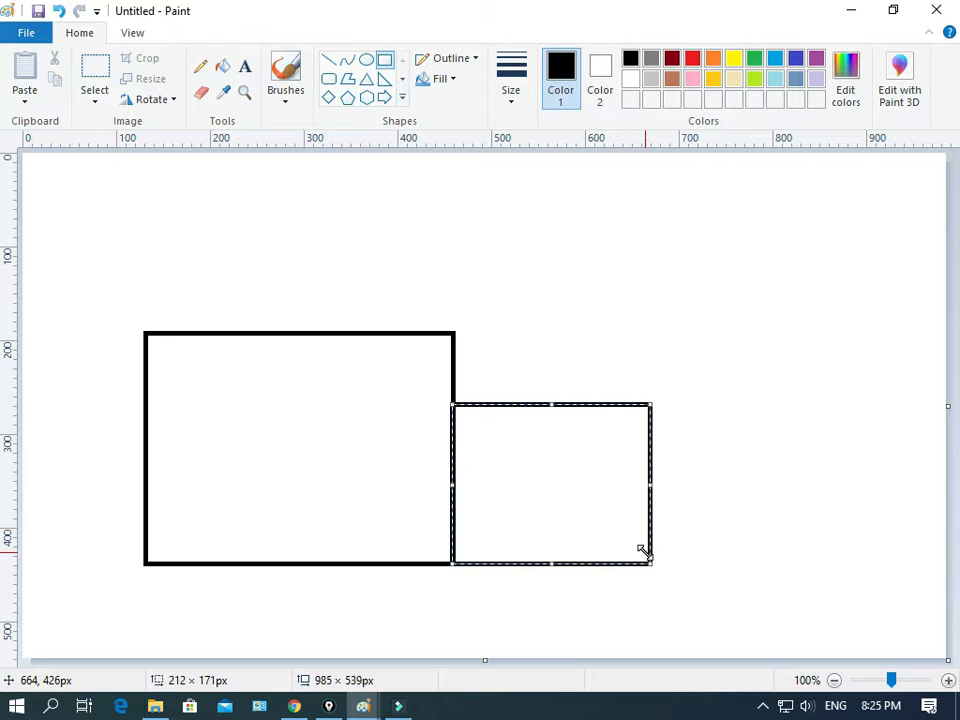
# Step: Nudge the second rectangle sideways a few pixels at a time and back against the first
pyautogui.press('Right')
pyautogui.press('Right')
pyautogui.press('Right')
pyautogui.press('Right')
pyautogui.press('Right')
pyautogui.press('Right')
pyautogui.press('Right')
pyautogui.press('Left')
pyautogui.press('Left')
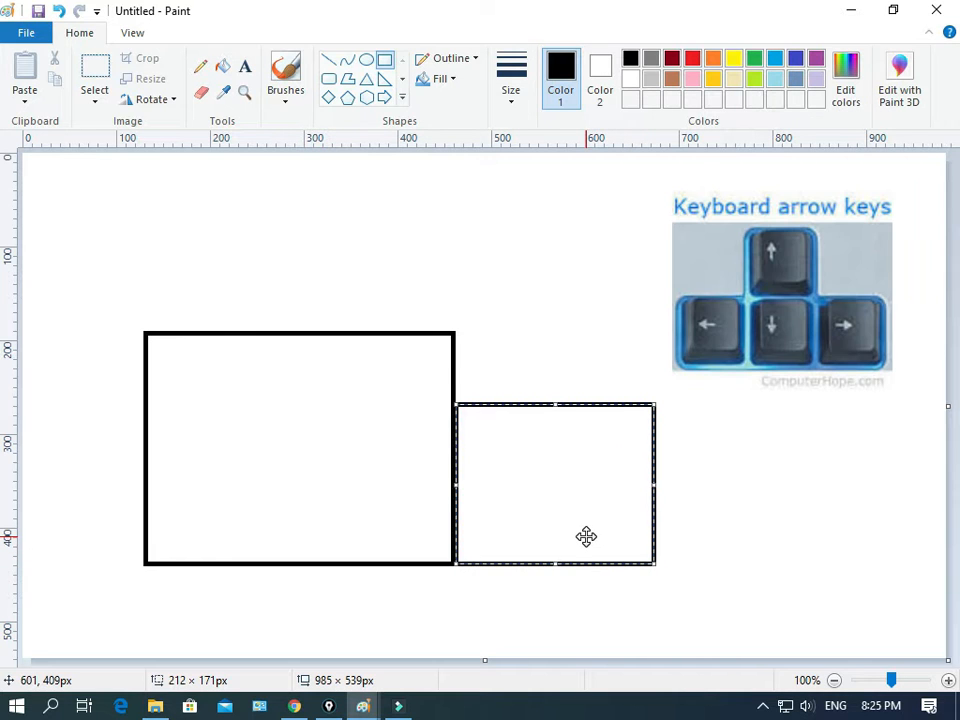
pyautogui.press('Right')
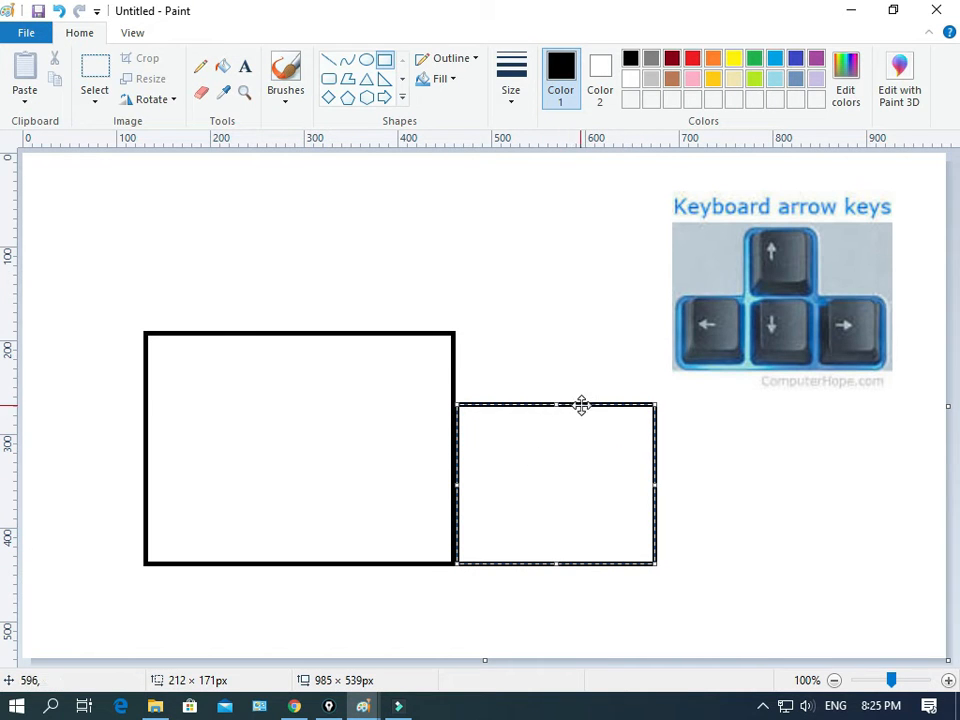
pyautogui.press('Right')
pyautogui.press('Right')
pyautogui.press('Right')
pyautogui.press('Right')
pyautogui.press('Right')
pyautogui.press('Right')
pyautogui.press('Right')
pyautogui.press('Right')
pyautogui.press('Right')
pyautogui.press('Right')
pyautogui.press('Right')
pyautogui.press('Right')
pyautogui.press('Right')
pyautogui.press('Right')
pyautogui.press('Right')
pyautogui.press('Right')
pyautogui.press('Right')
pyautogui.press('Right')
pyautogui.press('Right')
pyautogui.press('Right')
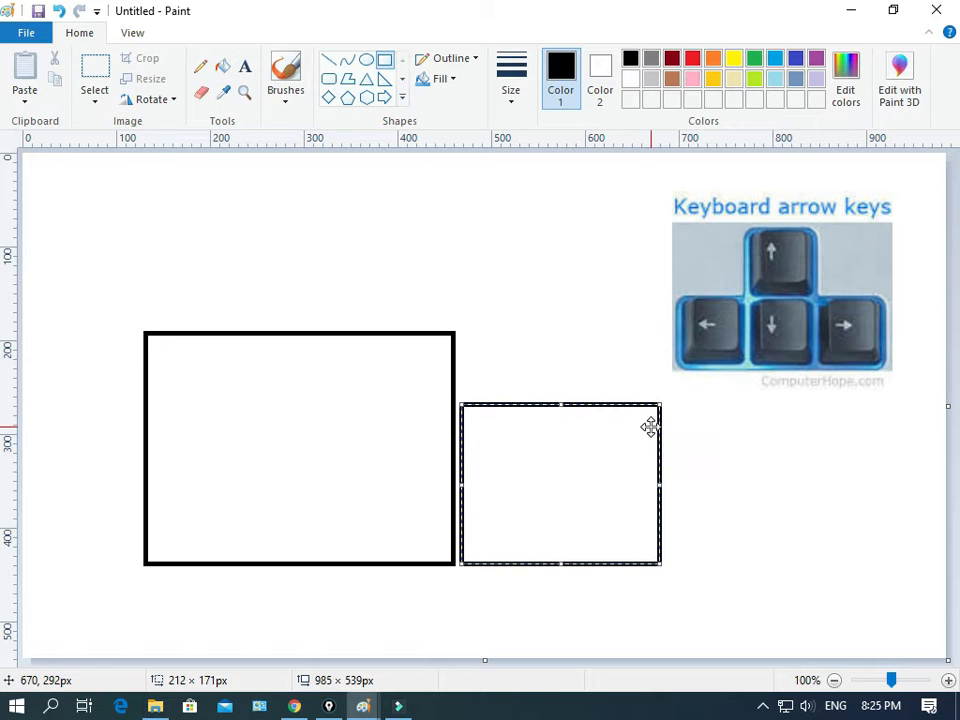
pyautogui.press('Right')
pyautogui.press('Right')
pyautogui.press('Right')
pyautogui.press('Right')
pyautogui.press('Right')
pyautogui.press('Right')
pyautogui.press('Right')
pyautogui.press('Right')
pyautogui.press('Right')
pyautogui.press('Right')
pyautogui.press('Right')
pyautogui.press('Right')
pyautogui.press('Right')
pyautogui.press('Right')
pyautogui.press('Right')
pyautogui.press('Right')
pyautogui.press('Right')
pyautogui.press('Right')
pyautogui.press('Right')
pyautogui.press('Right')
pyautogui.press('Left')
pyautogui.press('Left')
pyautogui.press('Left')
pyautogui.press('Left')
pyautogui.press('Left')
pyautogui.press('Left')
pyautogui.press('Left')
pyautogui.press('Left')
pyautogui.press('Left')
pyautogui.press('Left')
pyautogui.press('Left')
pyautogui.press('Left')
pyautogui.press('Left')
pyautogui.press('Left')
pyautogui.press('Left')
pyautogui.press('Left')
pyautogui.press('Left')
pyautogui.press('Left')
pyautogui.press('Left')
pyautogui.press('Left')
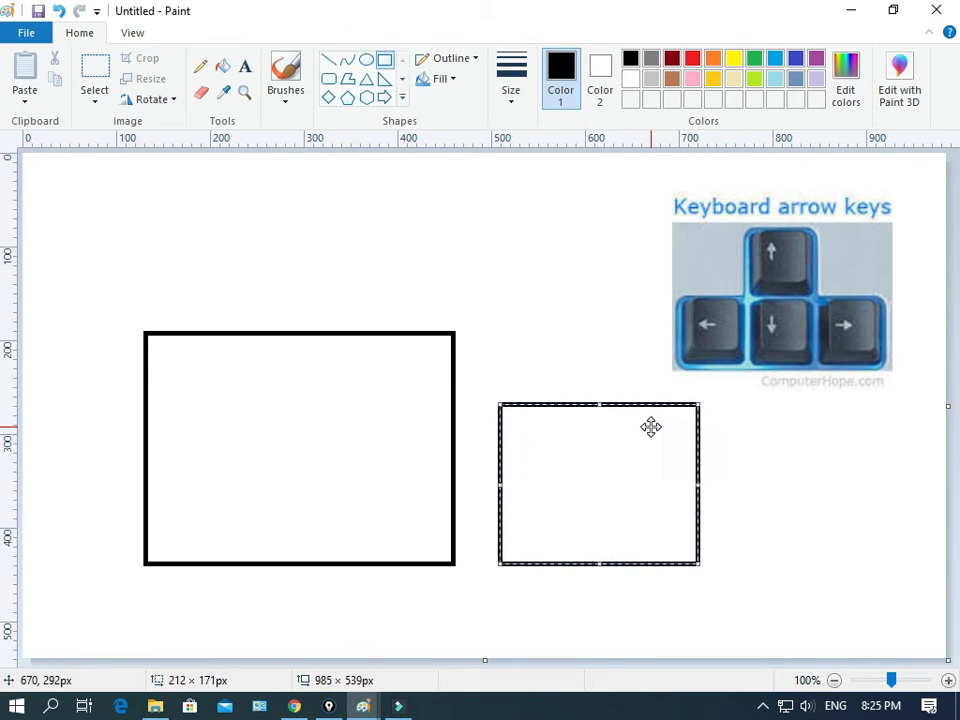
pyautogui.press('Left')
pyautogui.press('Left')
pyautogui.press('Left')
pyautogui.press('Left')
pyautogui.press('Left')
pyautogui.press('Left')
pyautogui.press('Left')
pyautogui.press('Left')
pyautogui.press('Left')
pyautogui.press('Left')
pyautogui.press('Left')
pyautogui.press('Left')
pyautogui.press('Left')
pyautogui.press('Left')
pyautogui.press('Left')
pyautogui.press('Left')
pyautogui.press('Left')
pyautogui.press('Left')
pyautogui.press('Left')
pyautogui.press('Left')
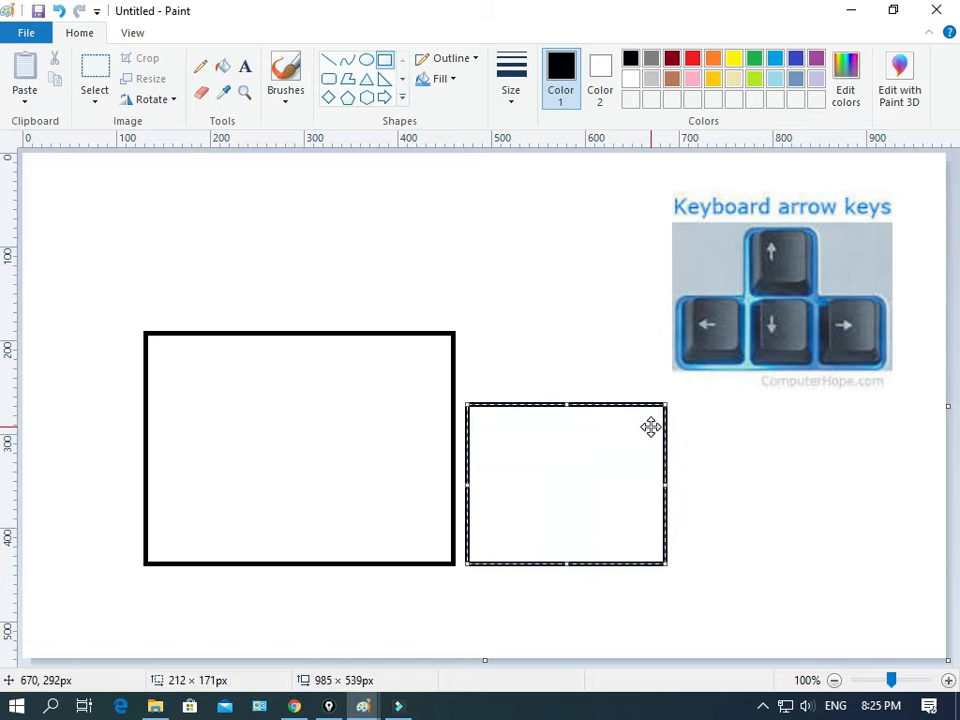
pyautogui.press('Left')
pyautogui.press('Left')
pyautogui.press('Left')
pyautogui.press('Left')
pyautogui.press('Left')
pyautogui.press('Left')
pyautogui.press('Left')
pyautogui.press('Left')
pyautogui.press('Left')
pyautogui.press('Left')
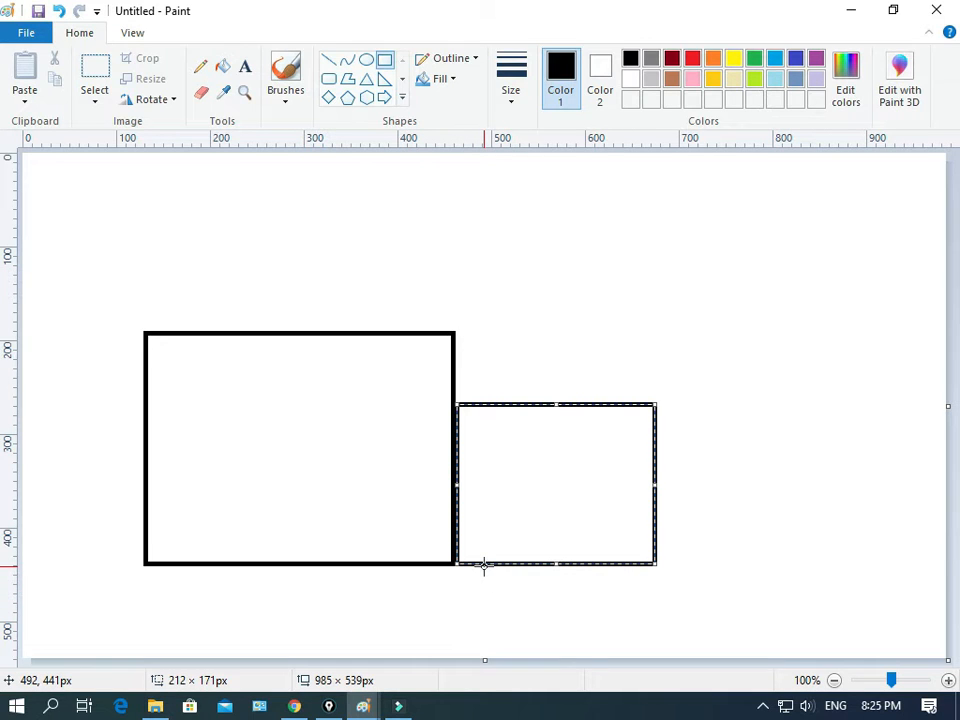
# Step: Draw a rectangle about 159 × 101 px beneath the second rectangle and nudge it sideways and back
pyautogui.moveTo(484, 566)
pyautogui.mouseDown()
pyautogui.moveTo(612, 634)
pyautogui.moveTo(632, 658)
pyautogui.mouseUp()
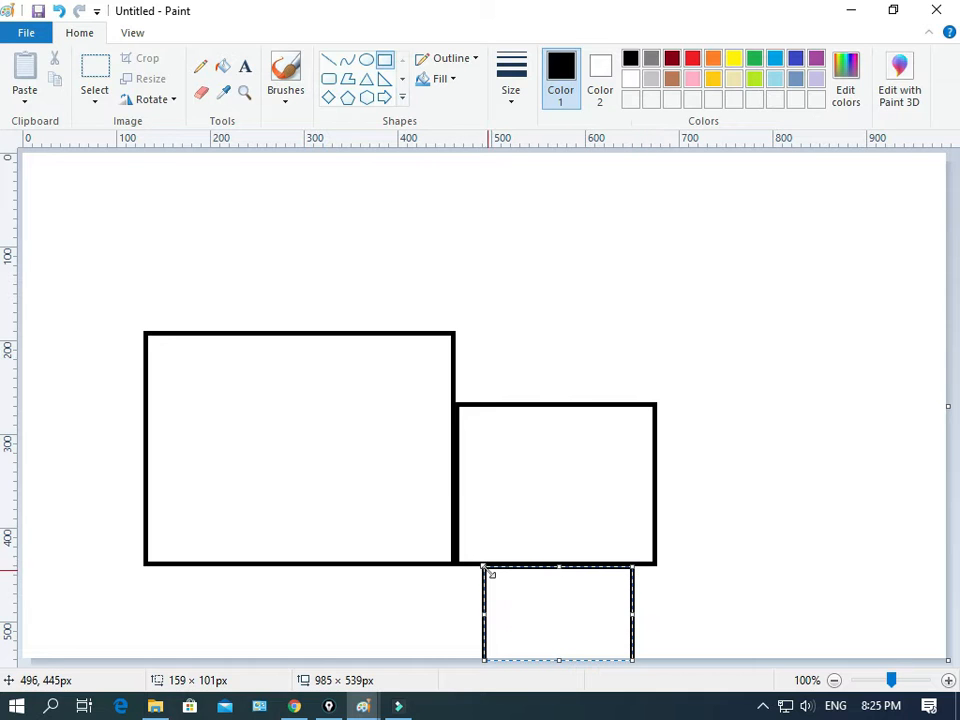
pyautogui.press('Right')
pyautogui.press('Right')
pyautogui.press('Right')
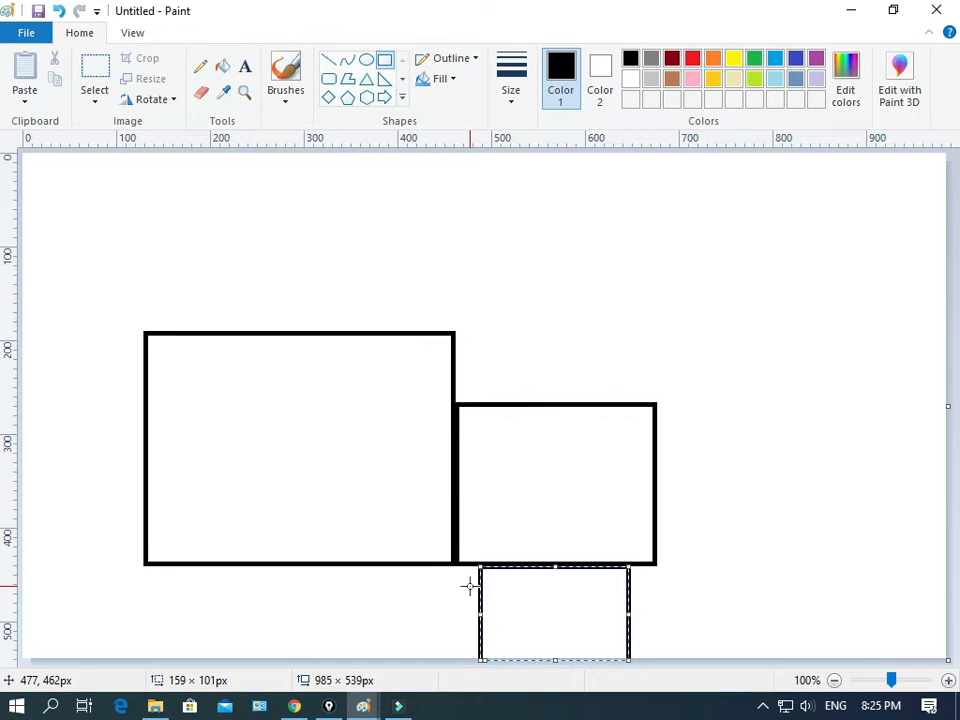
pyautogui.press('Left')
pyautogui.press('Left')
pyautogui.press('Left')
pyautogui.press('Left')
pyautogui.press('Left')
pyautogui.press('Left')
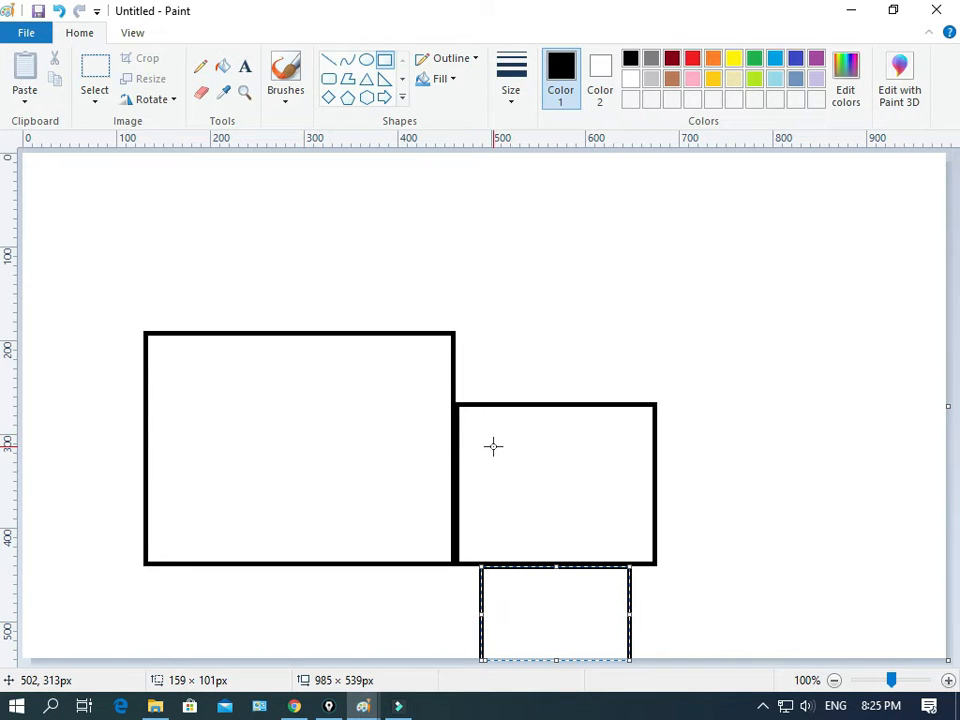
# Step: Draw a rectangle about 134 × 127 px inside the second rectangle and give it a thinner outline
pyautogui.moveTo(493, 446)
pyautogui.mouseDown()
pyautogui.moveTo(531, 495)
pyautogui.moveTo(602, 541)
pyautogui.moveTo(618, 566)
pyautogui.mouseUp()
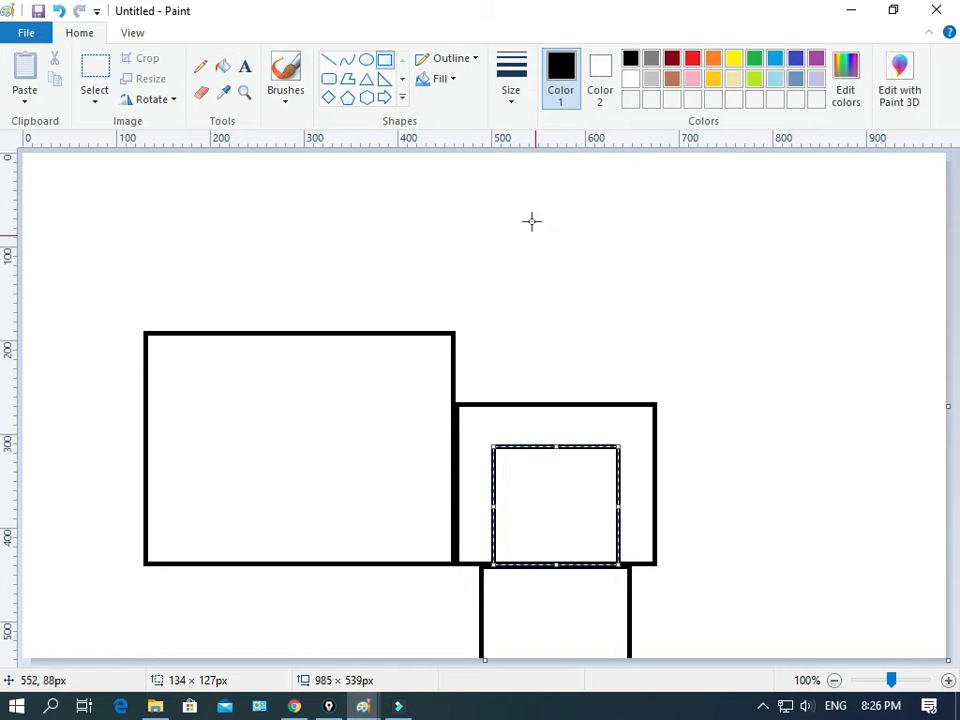
pyautogui.click(509, 86)
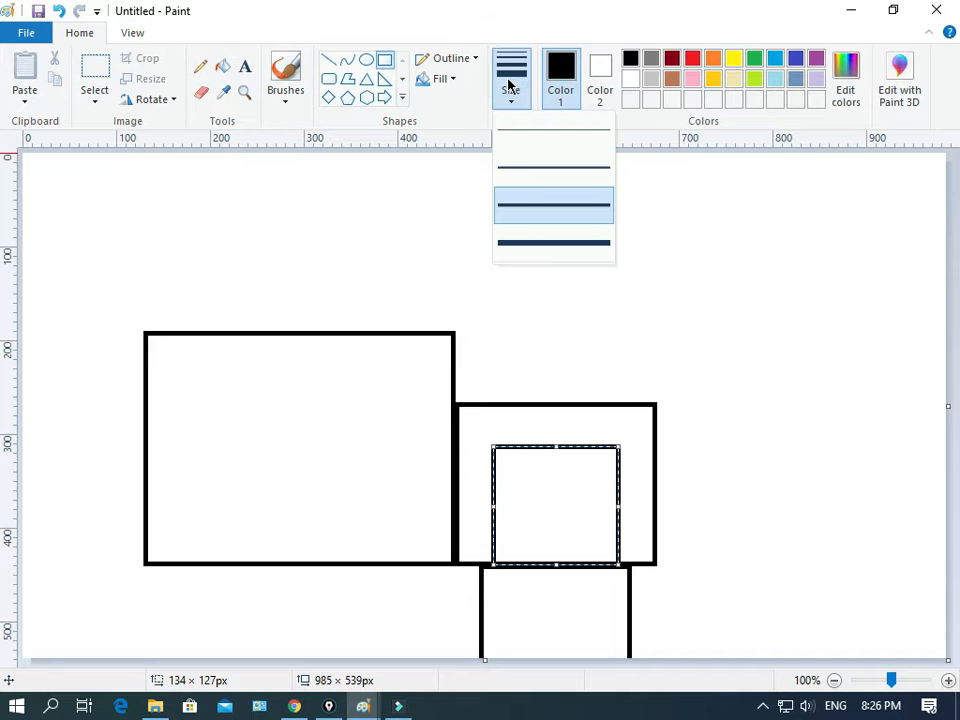
pyautogui.click(528, 168)
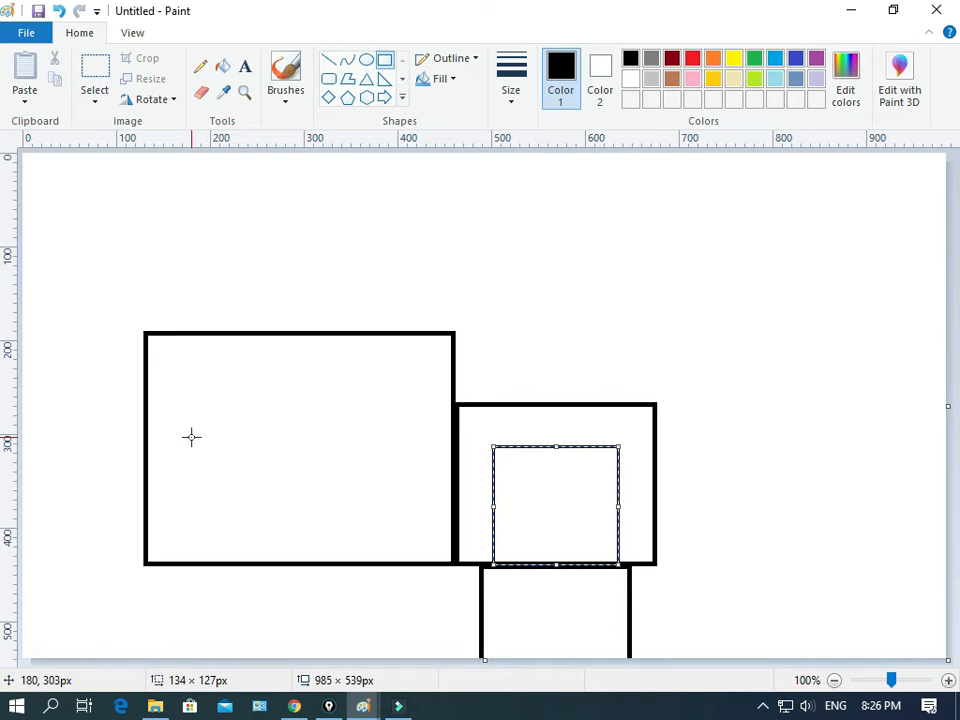
# Step: Draw a narrow rectangle about 53 × 129 px standing on the first rectangle's bottom edge
pyautogui.moveTo(192, 441); pyautogui.dragTo(242, 562)
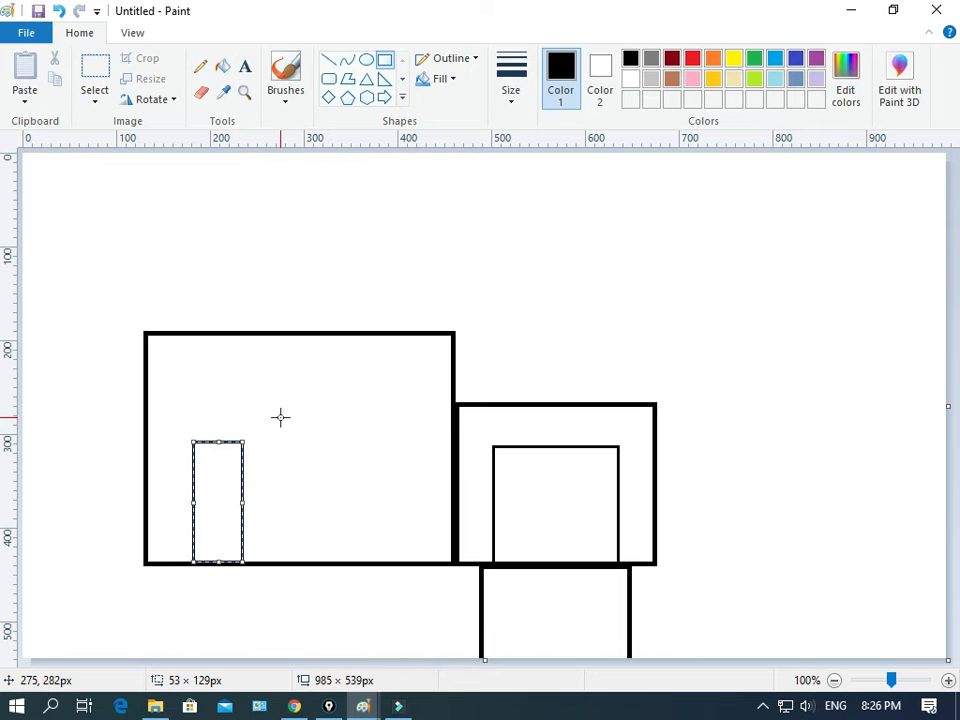
# Step: Draw two window rectangles inside the first rectangle, one about 141 × 95 px and a smaller one about 69 × 50 px
pyautogui.moveTo(280, 417); pyautogui.dragTo(414, 506)
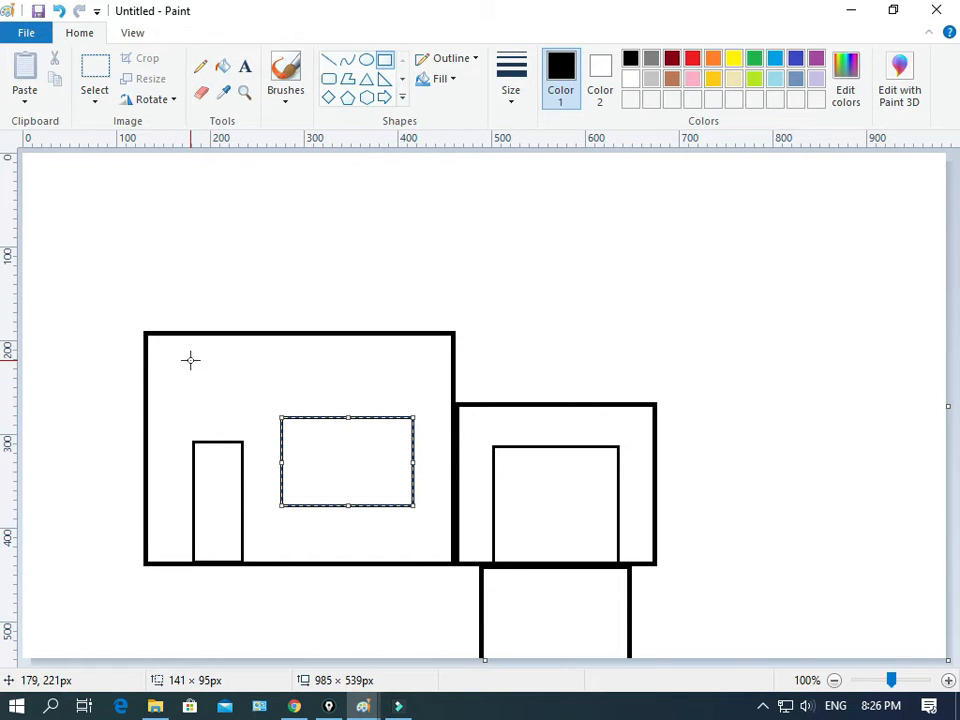
pyautogui.moveTo(176, 364); pyautogui.dragTo(240, 409)
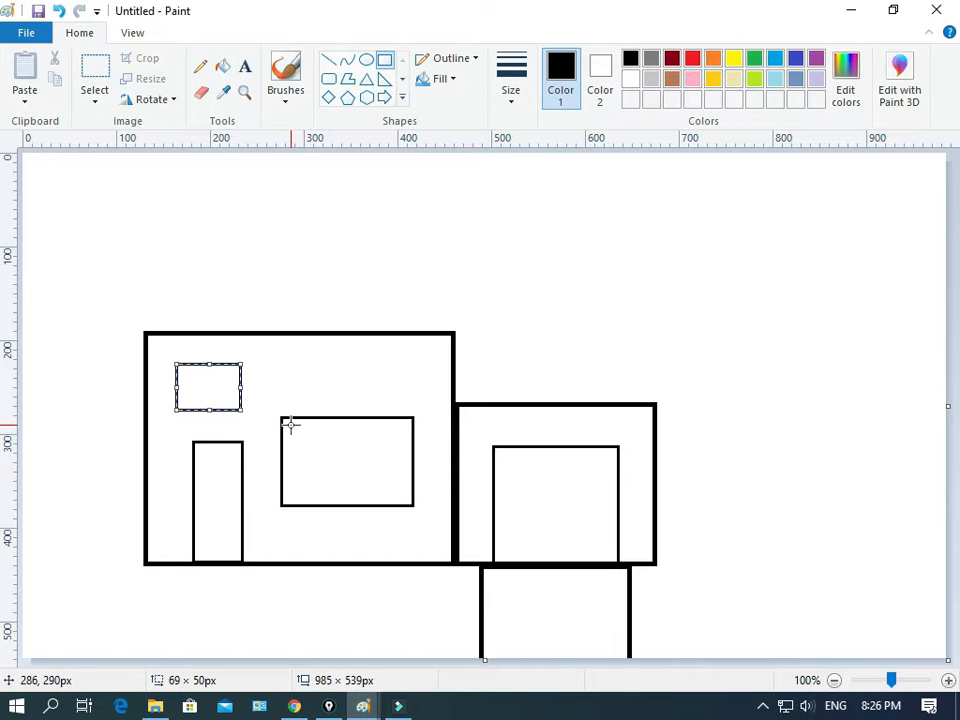
# Step: Draw a triangle roof about 382 × 93 px on top of the first rectangle and nudge it down and back up
pyautogui.click(404, 100)
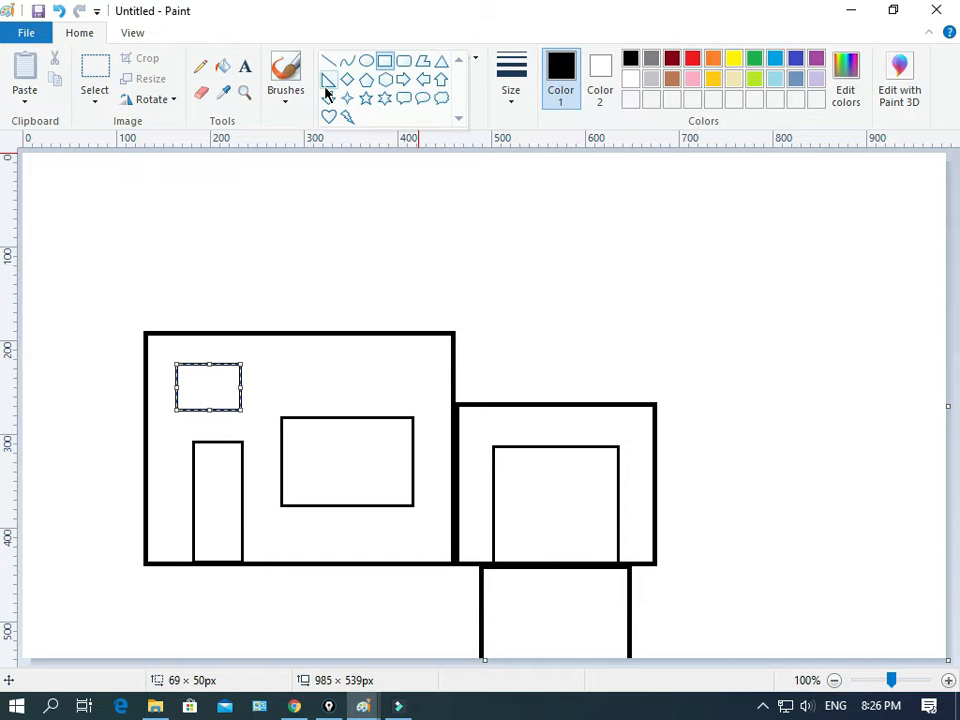
pyautogui.click(441, 62)
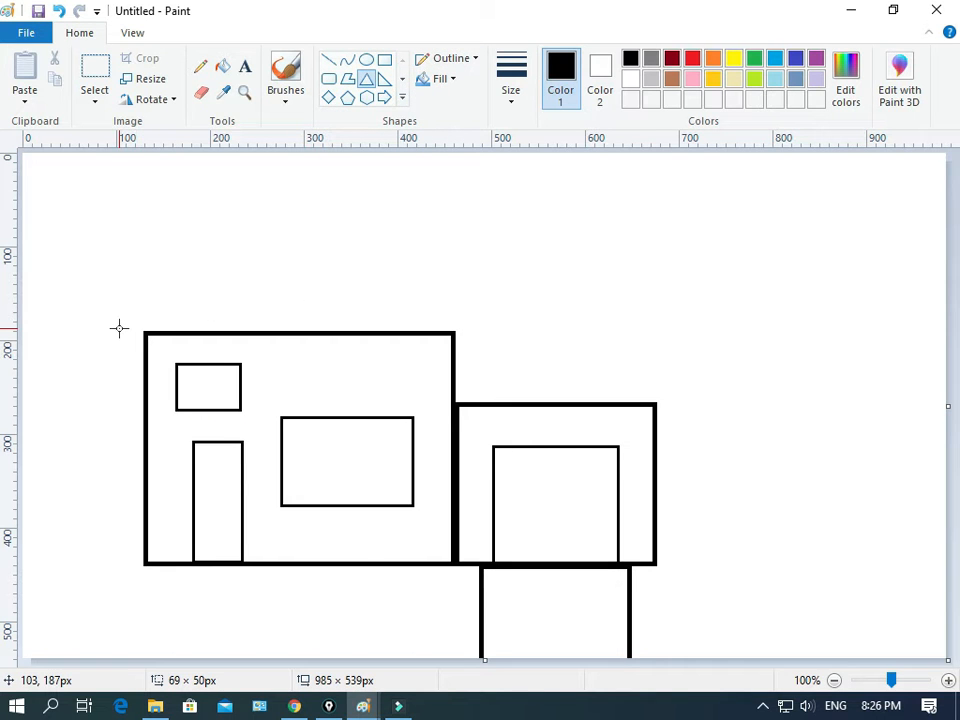
pyautogui.moveTo(119, 328); pyautogui.dragTo(476, 241)
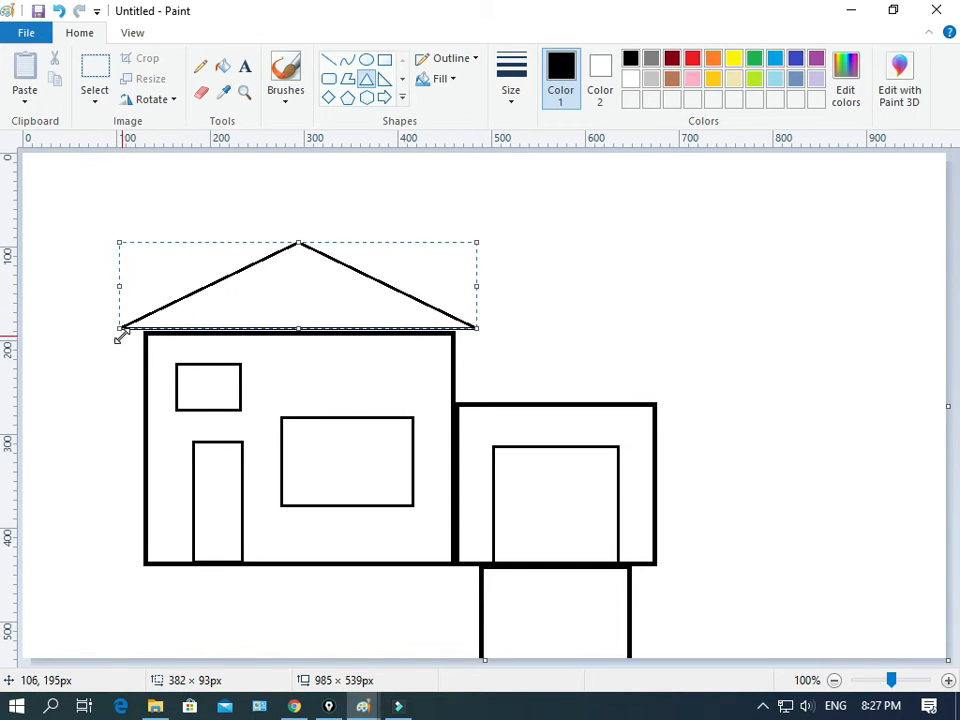
pyautogui.press('Down')
pyautogui.press('Down')
pyautogui.press('Down')
pyautogui.press('Down')
pyautogui.press('Down')
pyautogui.press('Down')
pyautogui.press('Down')
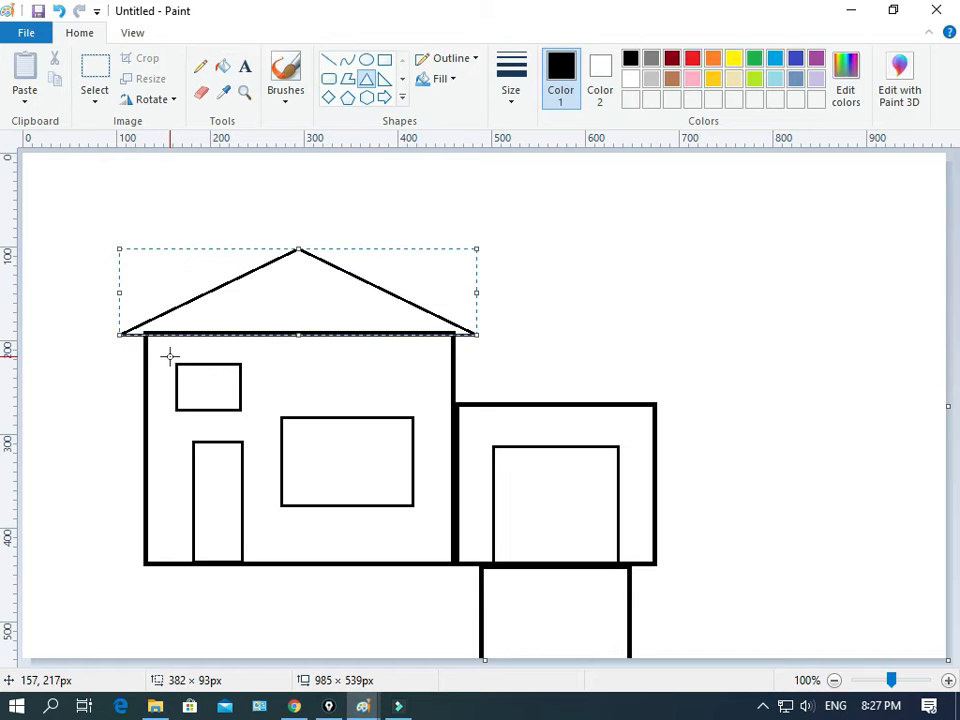
pyautogui.press('Up')
pyautogui.press('Up')
pyautogui.press('Up')
pyautogui.press('Up')
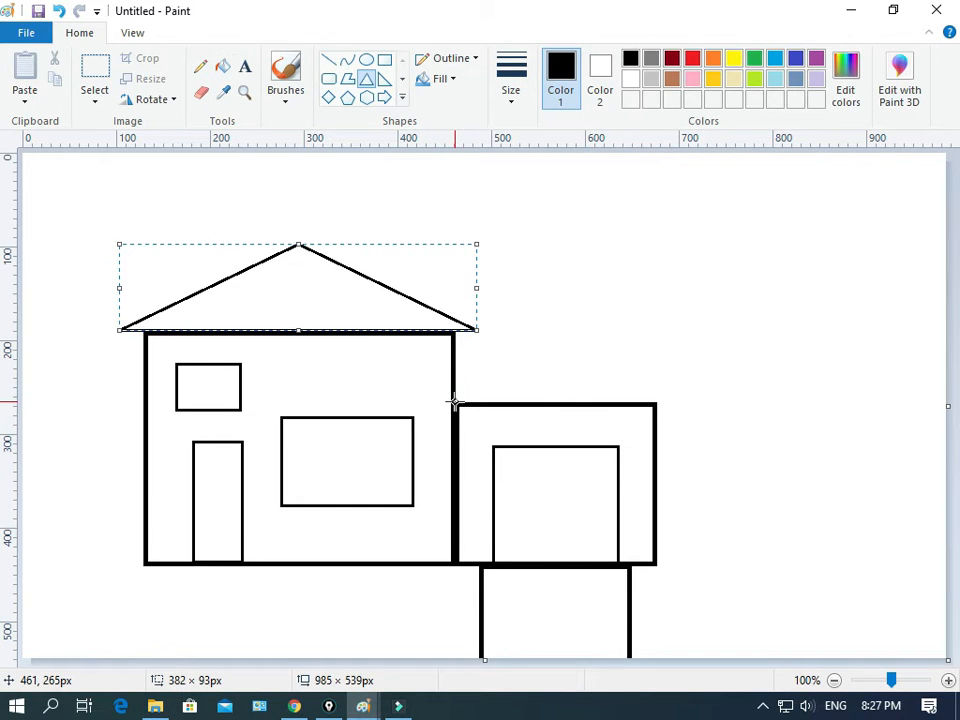
# Step: Draw a smaller triangle roof about 215 × 51 px on top of the second rectangle
pyautogui.moveTo(454, 402); pyautogui.dragTo(655, 356)
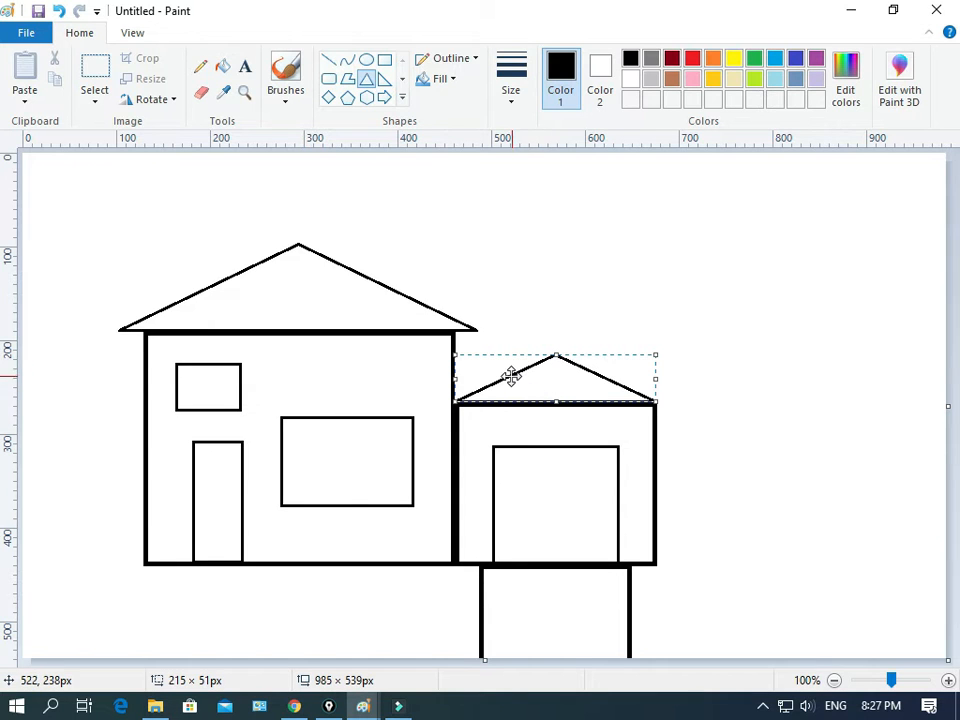
# Step: Draw a thinnest-size vertical line about 96 px dividing the large window from top to bottom
pyautogui.click(329, 65)
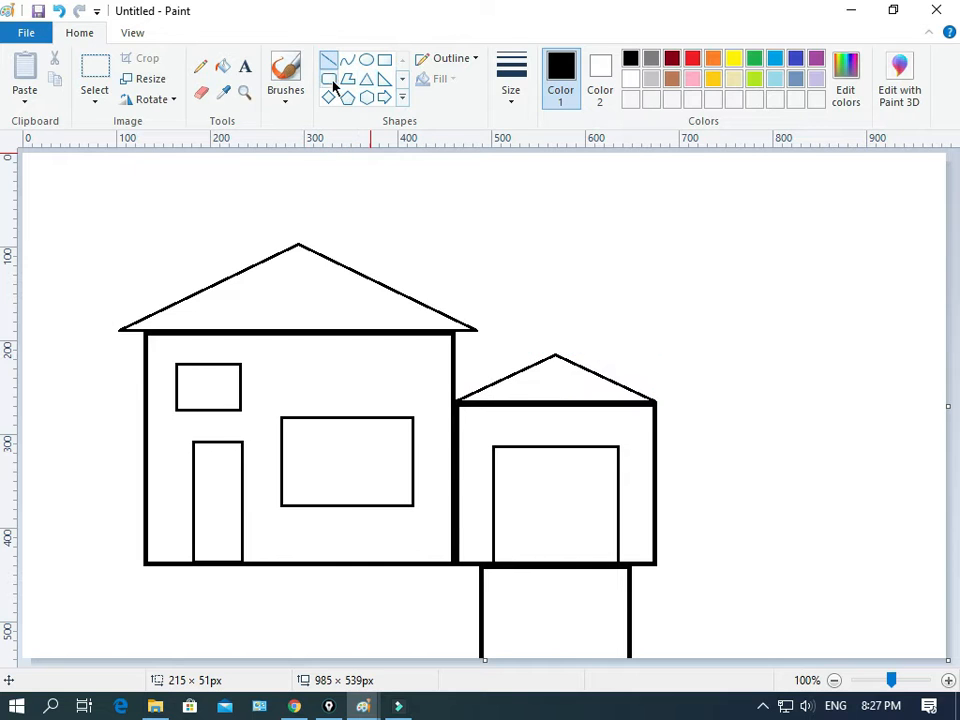
pyautogui.click(516, 86)
pyautogui.click(531, 137)
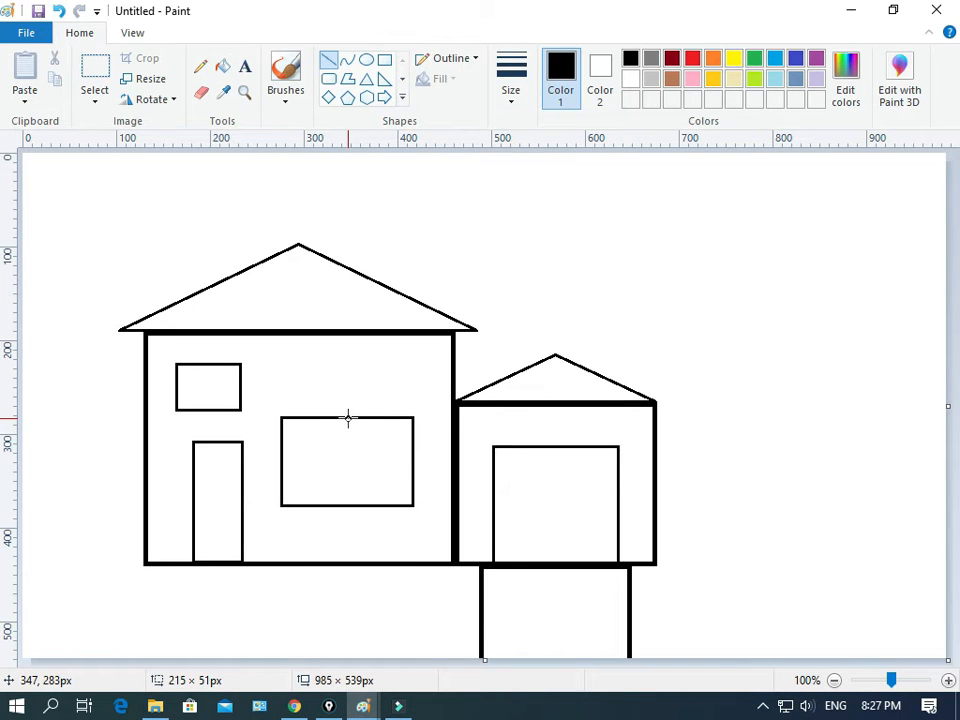
pyautogui.moveTo(348, 418); pyautogui.dragTo(348, 481)
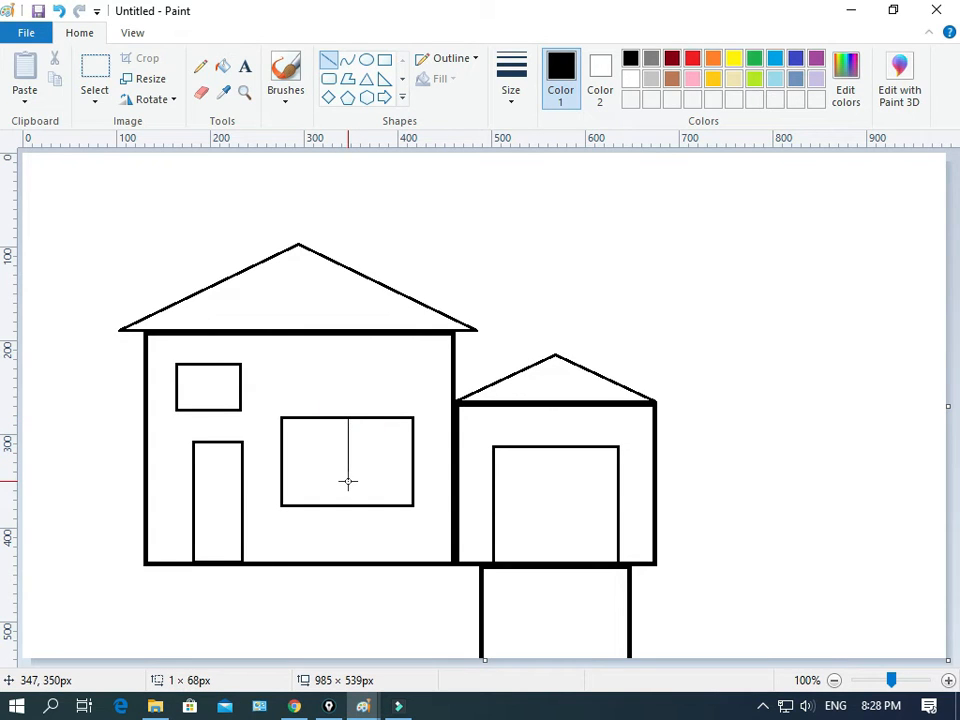
pyautogui.press('alt')
pyautogui.press('alt')
pyautogui.press('alt')
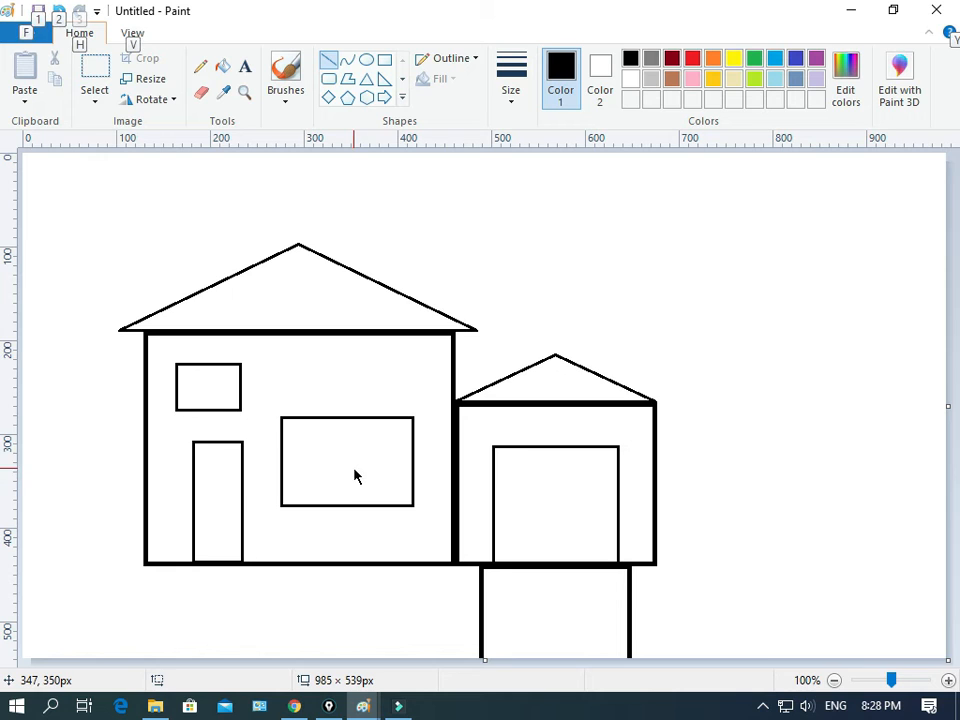
pyautogui.press('alt')
pyautogui.press('alt')
pyautogui.moveTo(348, 417)
pyautogui.mouseDown()
pyautogui.moveTo(349, 470)
pyautogui.moveTo(364, 476)
pyautogui.moveTo(329, 479)
pyautogui.moveTo(349, 488)
pyautogui.mouseUp()
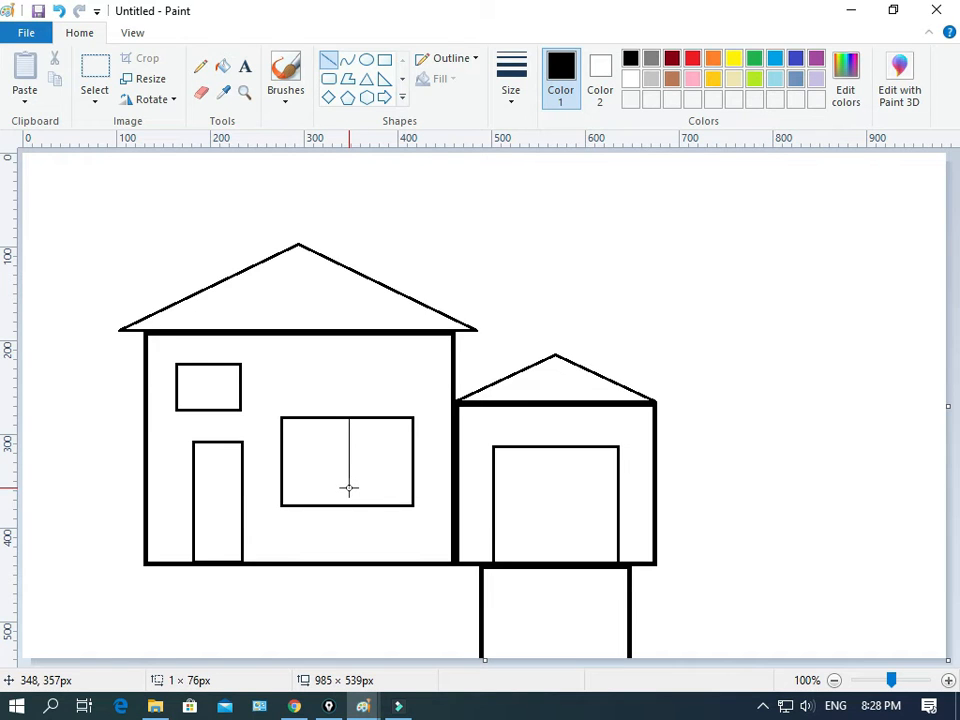
pyautogui.moveTo(349, 488)
pyautogui.mouseDown()
pyautogui.moveTo(306, 486)
pyautogui.moveTo(335, 481)
pyautogui.moveTo(348, 500)
pyautogui.moveTo(349, 490)
pyautogui.moveTo(346, 506)
pyautogui.mouseUp()
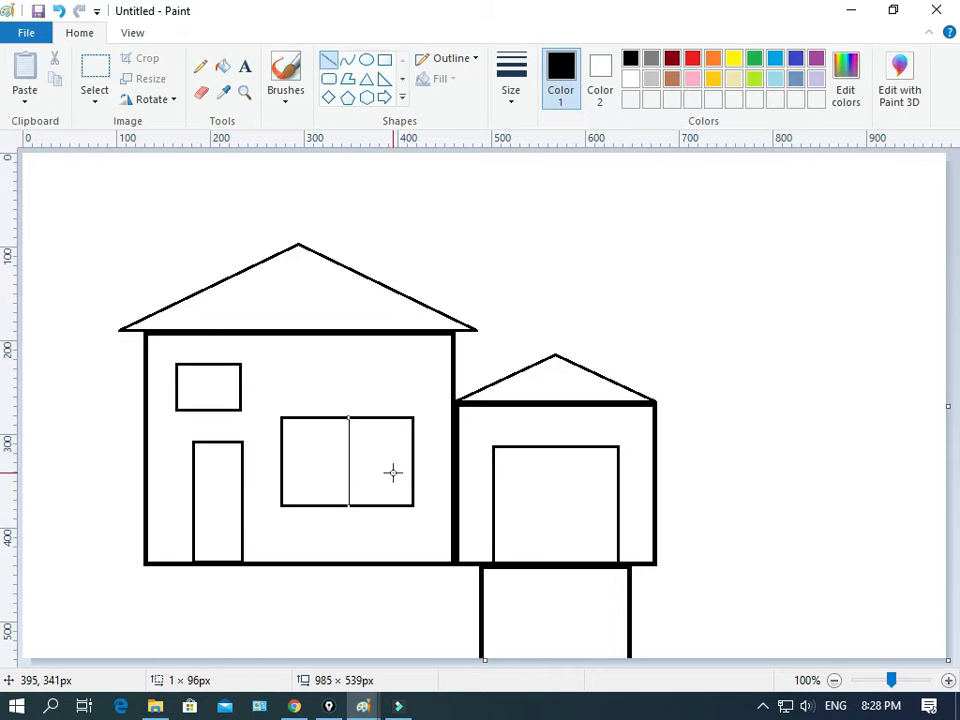
# Step: Draw a horizontal line about 142 px across the large window and nudge it down slightly
pyautogui.moveTo(412, 460); pyautogui.dragTo(280, 489)
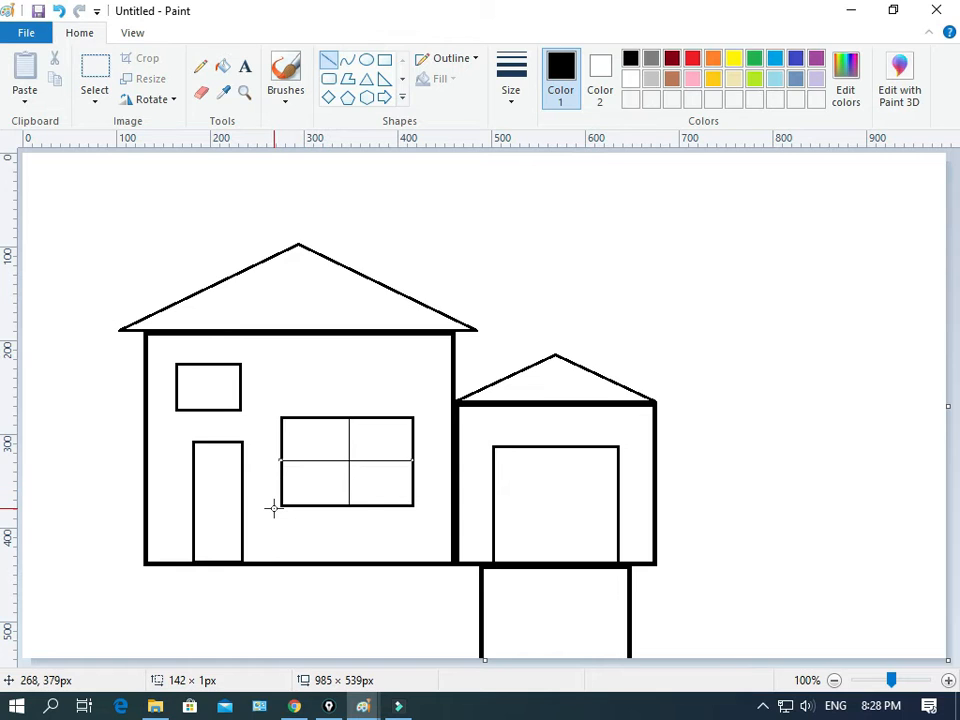
pyautogui.press('Down')
pyautogui.press('Down')
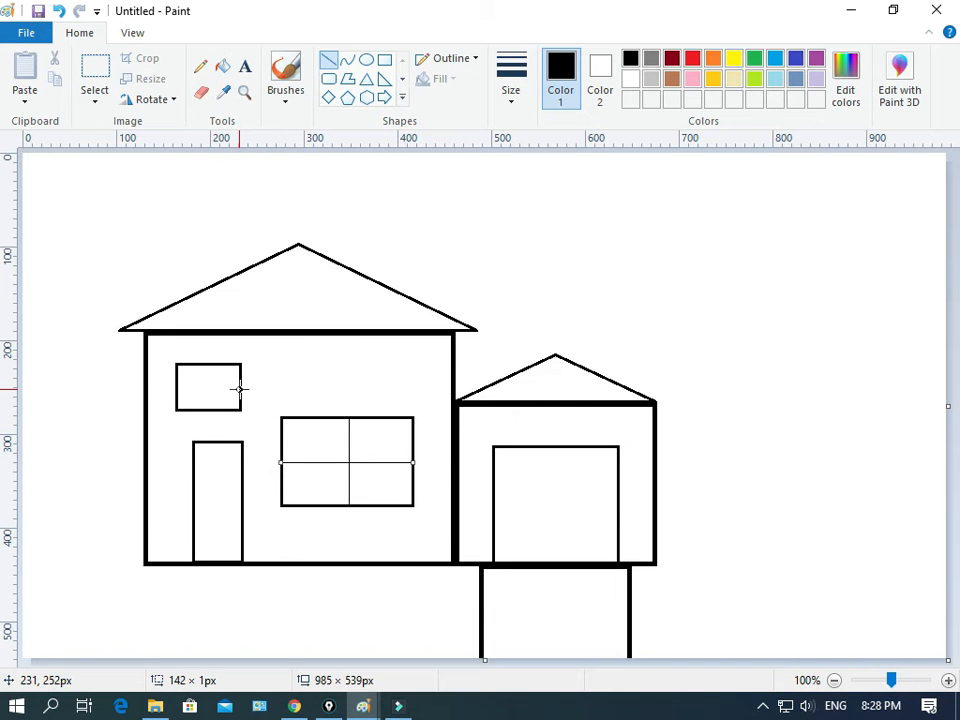
# Step: Divide the small window into four panes with a horizontal and a vertical line
pyautogui.moveTo(239, 386); pyautogui.dragTo(175, 394)
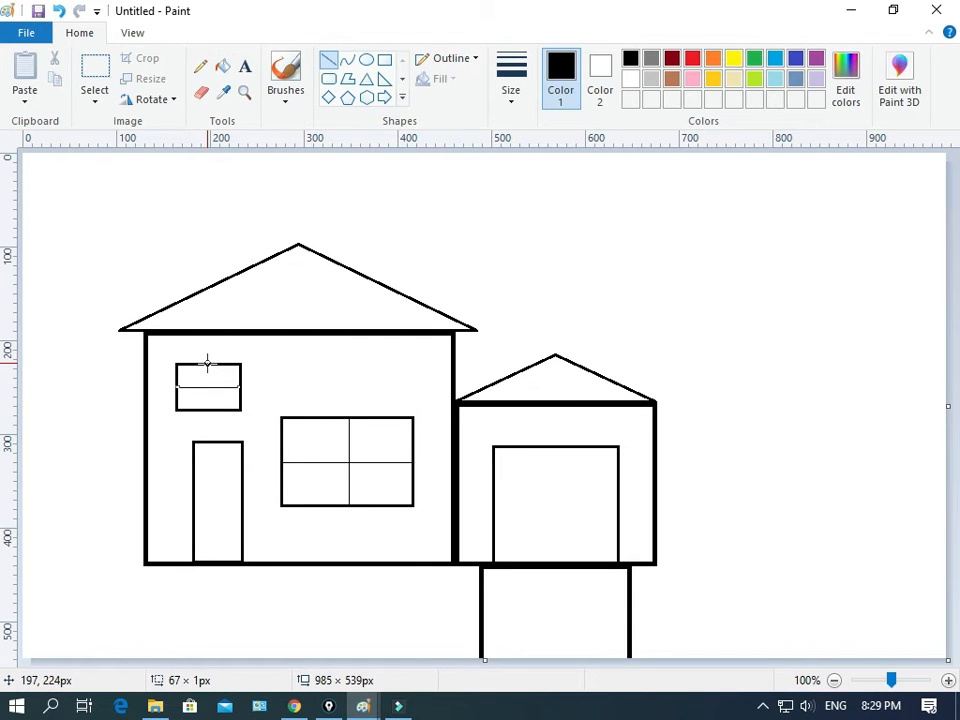
pyautogui.moveTo(207, 364); pyautogui.dragTo(206, 410)
# Step: Draw five evenly spaced horizontal lines across the garage door rectangle
pyautogui.moveTo(618, 465); pyautogui.dragTo(495, 465)
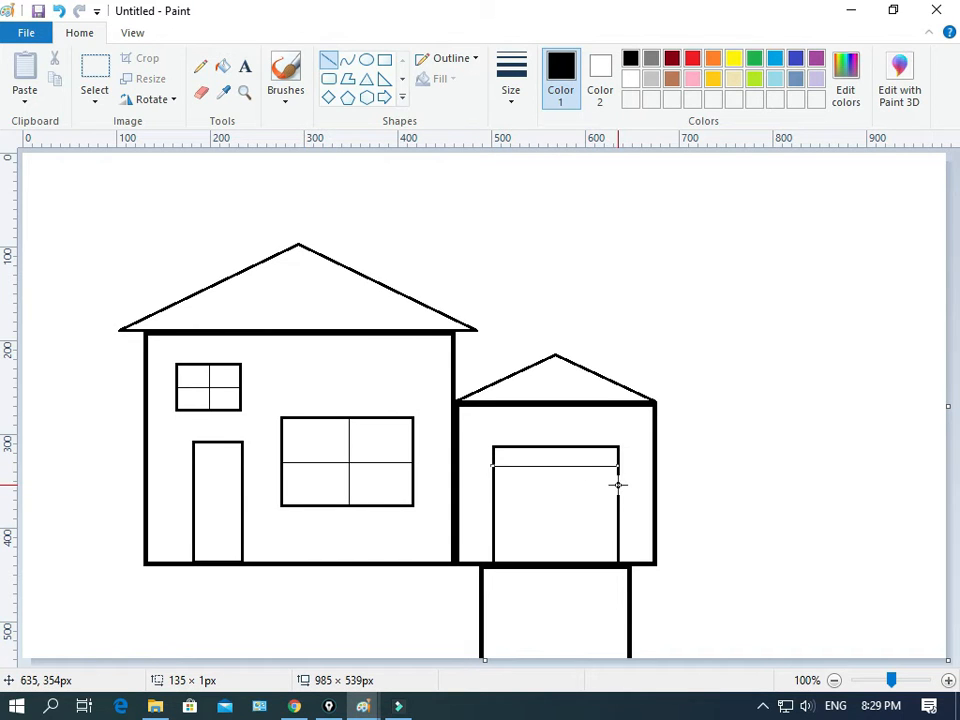
pyautogui.moveTo(618, 486); pyautogui.dragTo(488, 485)
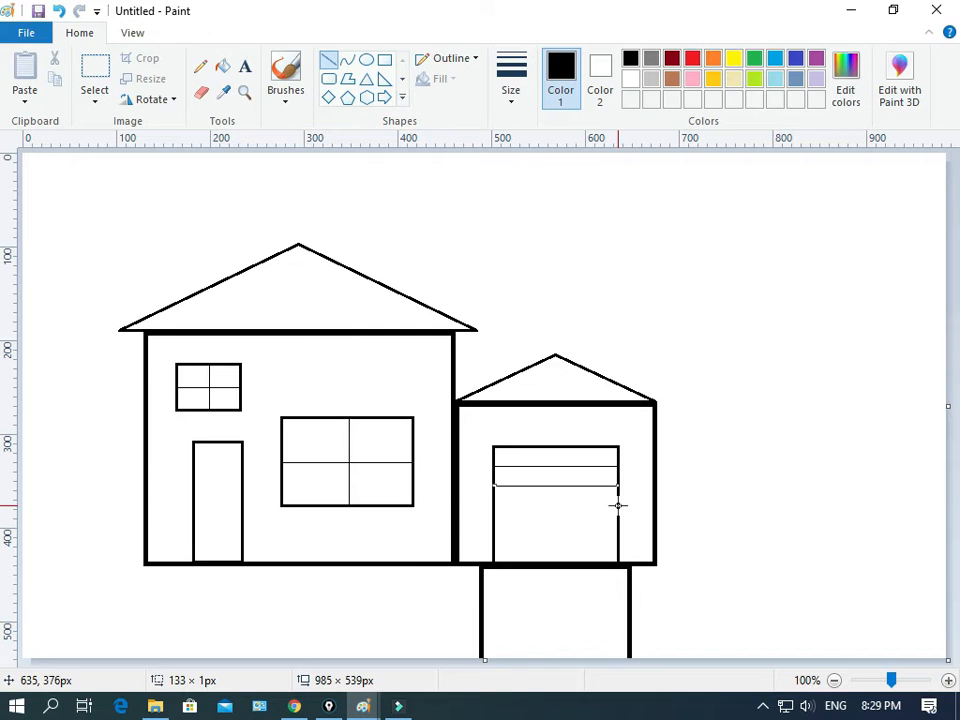
pyautogui.moveTo(618, 505); pyautogui.dragTo(492, 504)
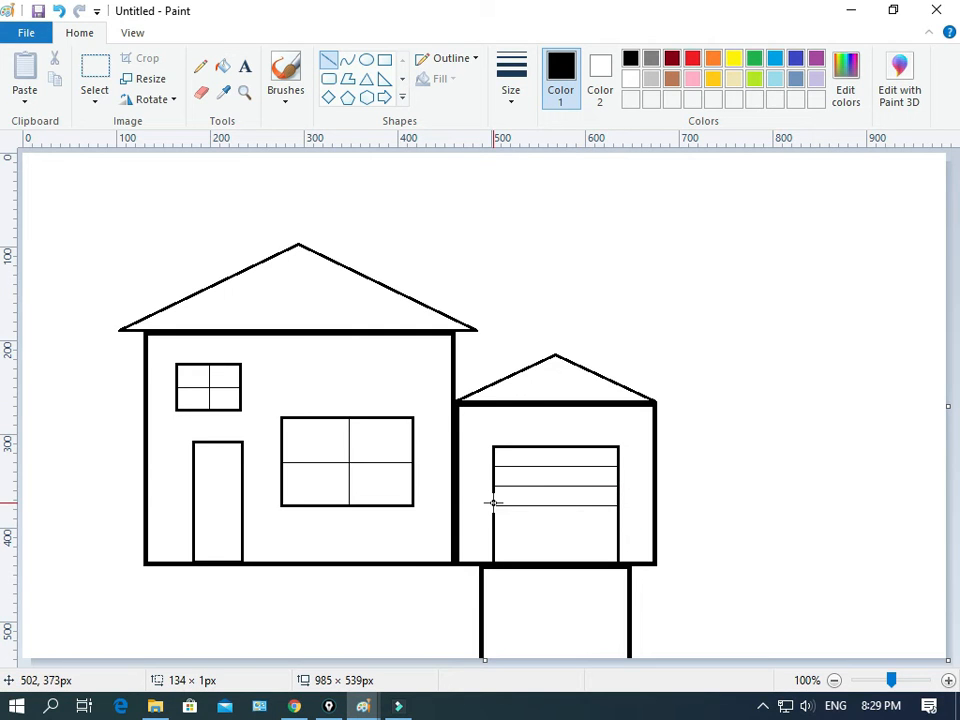
pyautogui.moveTo(617, 523); pyautogui.dragTo(494, 522)
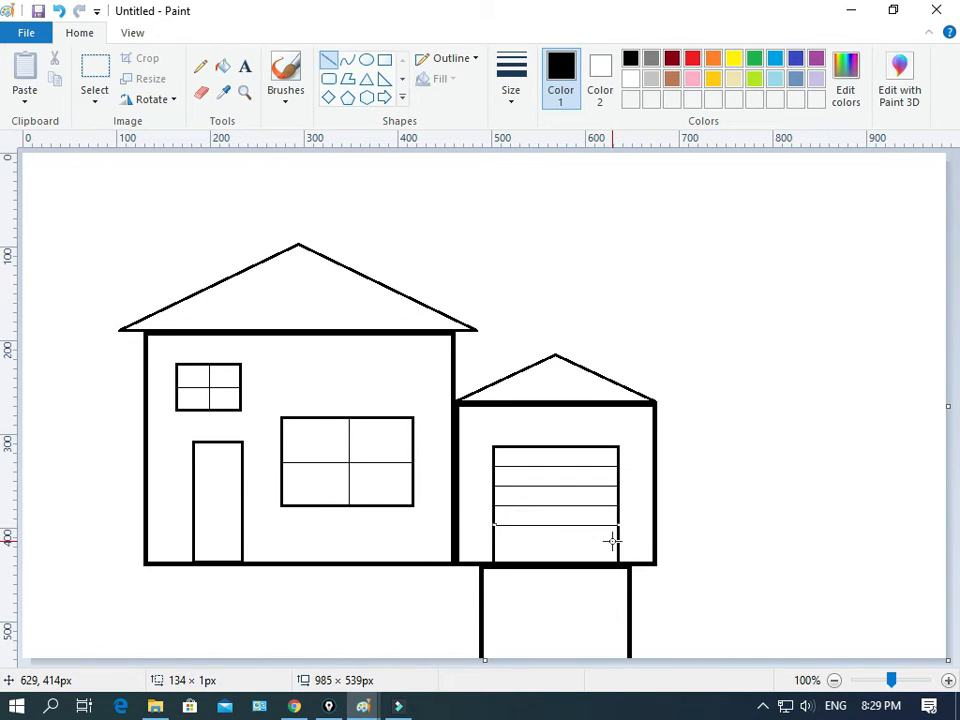
pyautogui.moveTo(618, 541); pyautogui.dragTo(615, 541)
pyautogui.moveTo(531, 539); pyautogui.dragTo(496, 539)
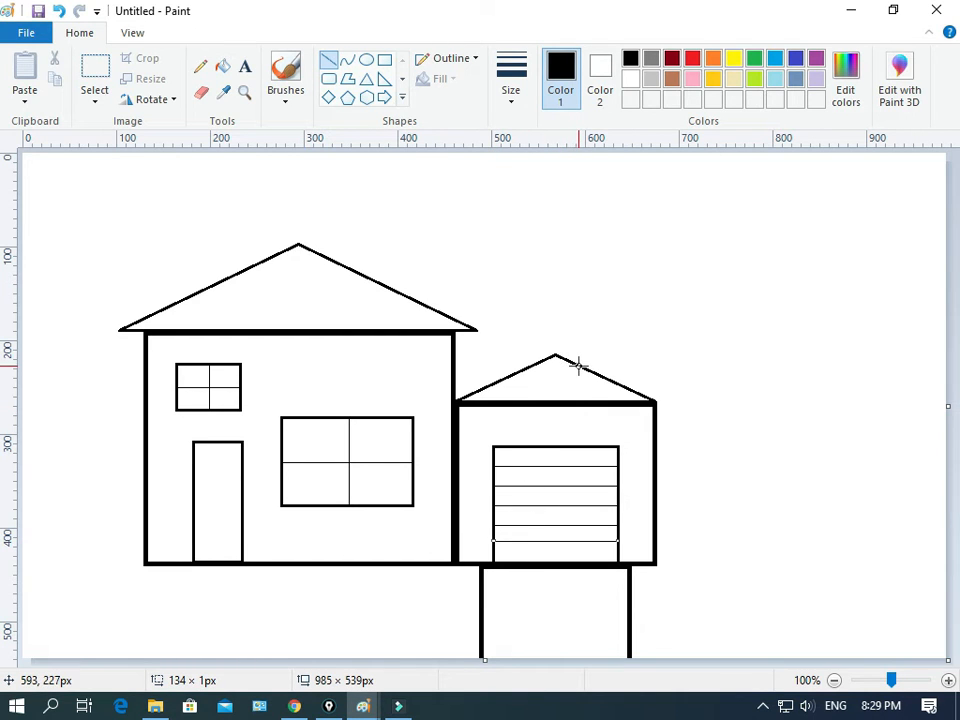
# Step: Draw four horizontal lines across the small triangle roof, longer toward its base
pyautogui.moveTo(577, 366); pyautogui.dragTo(533, 367)
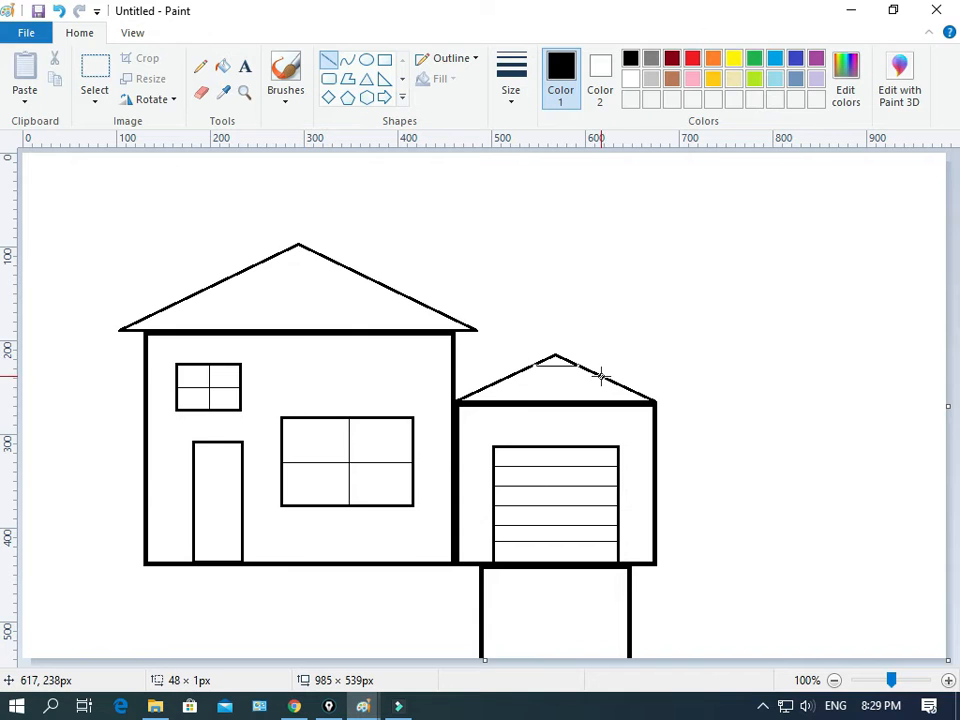
pyautogui.moveTo(602, 376); pyautogui.dragTo(513, 373)
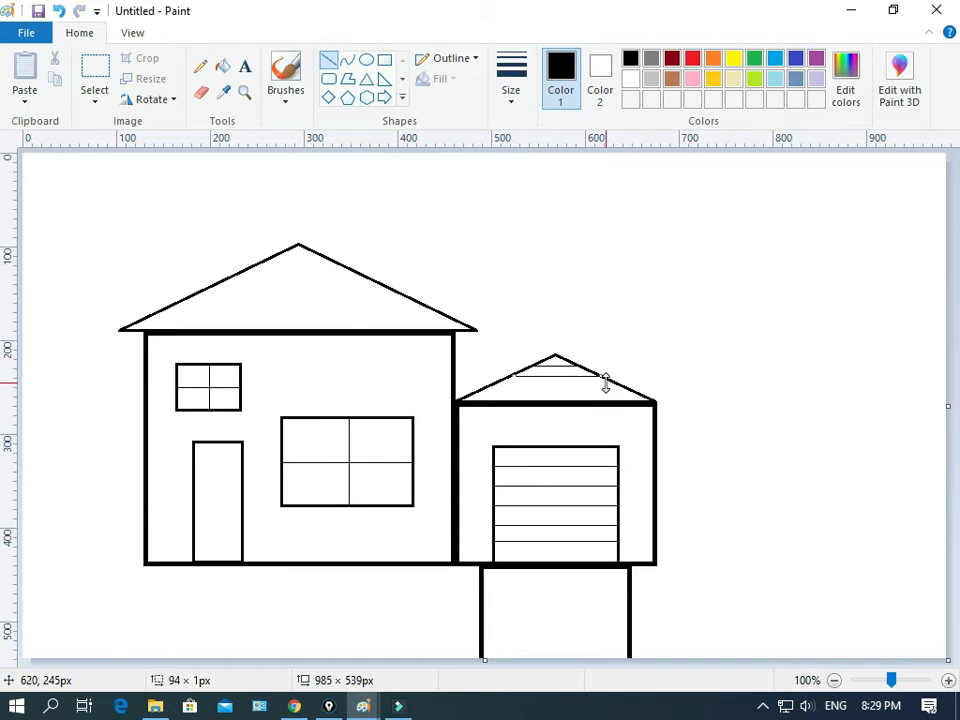
pyautogui.moveTo(618, 386); pyautogui.dragTo(491, 388)
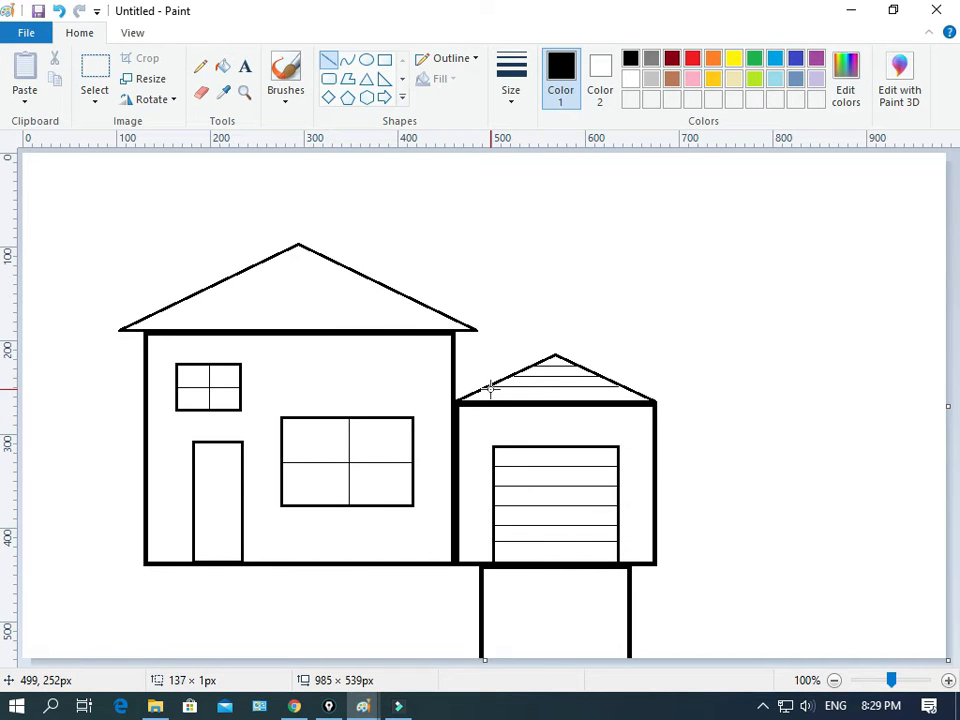
pyautogui.moveTo(645, 394); pyautogui.dragTo(475, 396)
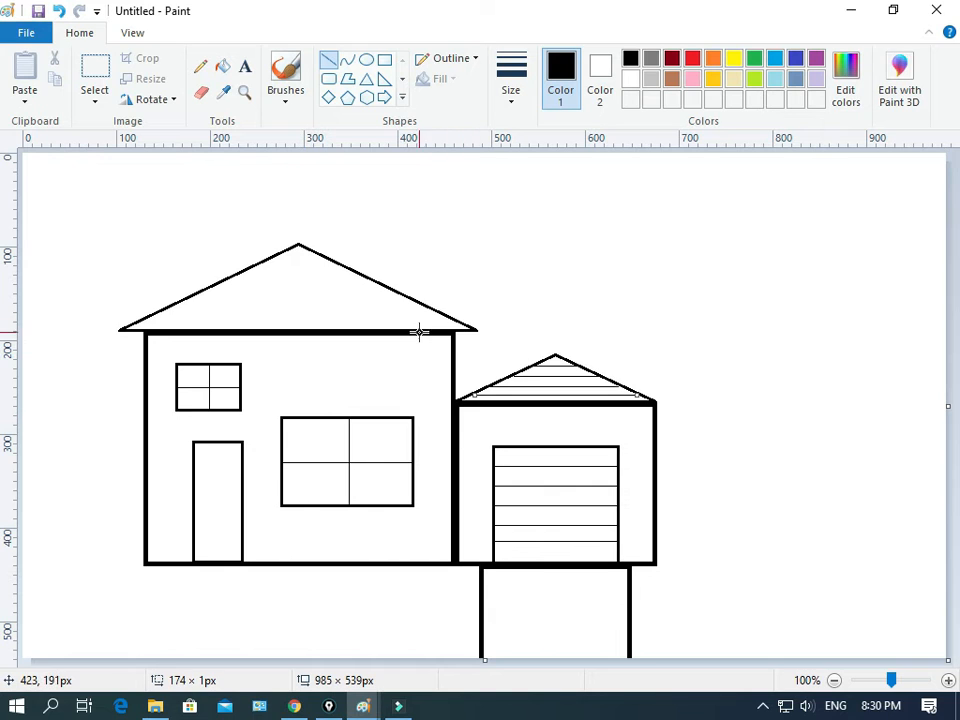
# Step: Draw six horizontal lines across the large triangle roof, shortening toward the peak
pyautogui.moveTo(449, 317); pyautogui.dragTo(146, 313)
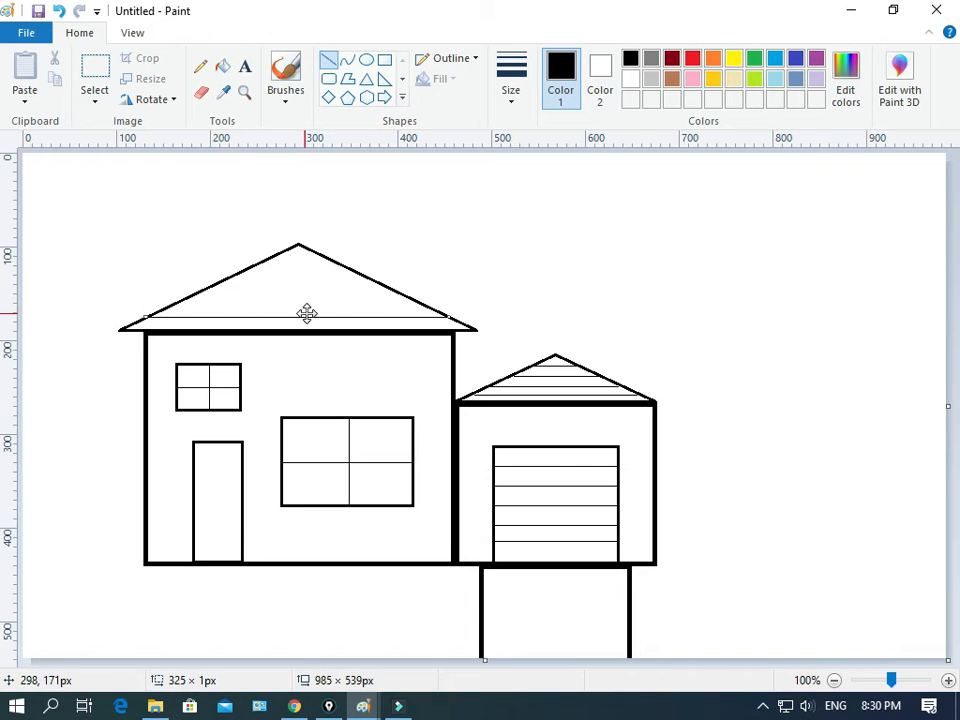
pyautogui.moveTo(419, 305); pyautogui.dragTo(178, 303)
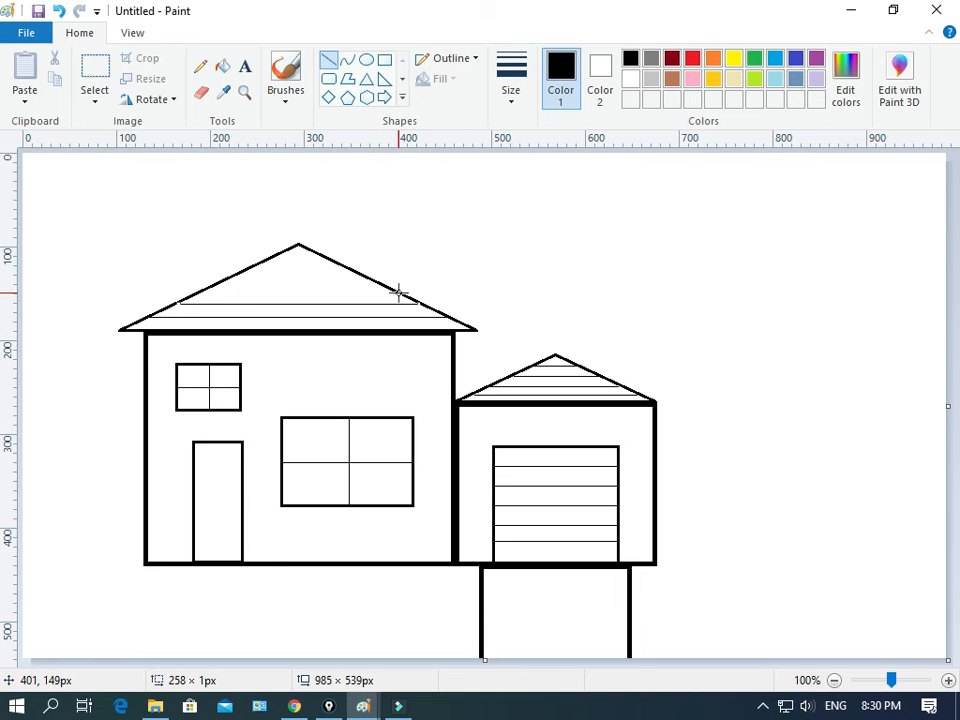
pyautogui.moveTo(399, 291); pyautogui.dragTo(195, 294)
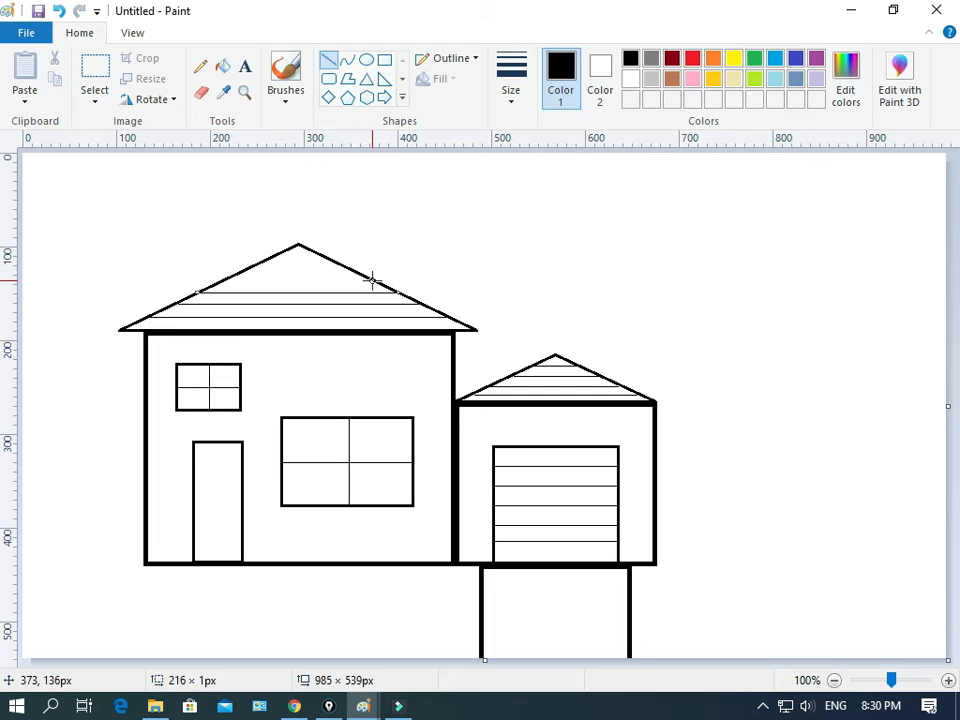
pyautogui.moveTo(373, 280)
pyautogui.mouseDown()
pyautogui.moveTo(216, 281)
pyautogui.moveTo(228, 281)
pyautogui.mouseUp()
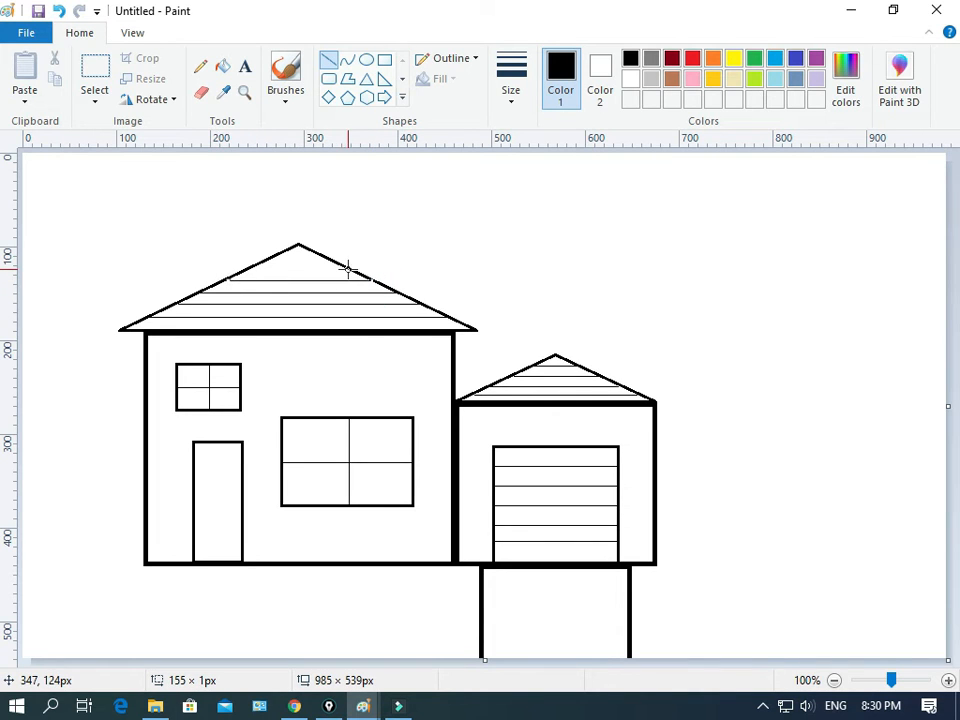
pyautogui.moveTo(347, 267); pyautogui.dragTo(245, 268)
pyautogui.moveTo(326, 258); pyautogui.dragTo(275, 261)
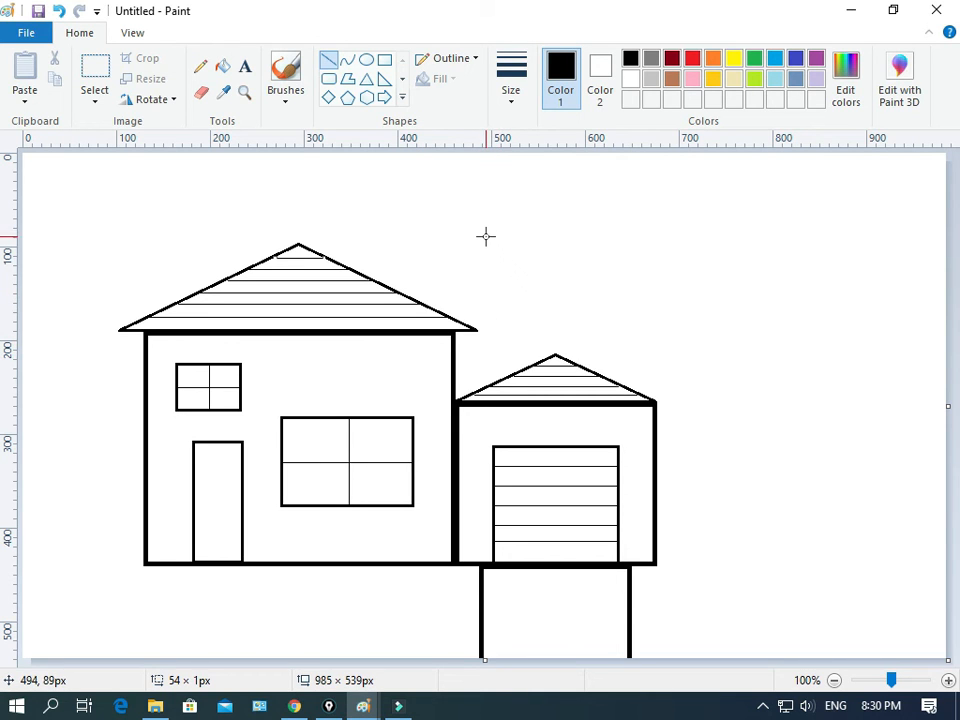
# Step: Choose the second line size and draw a ground line from each side of the building to the canvas edges
pyautogui.click(511, 88)
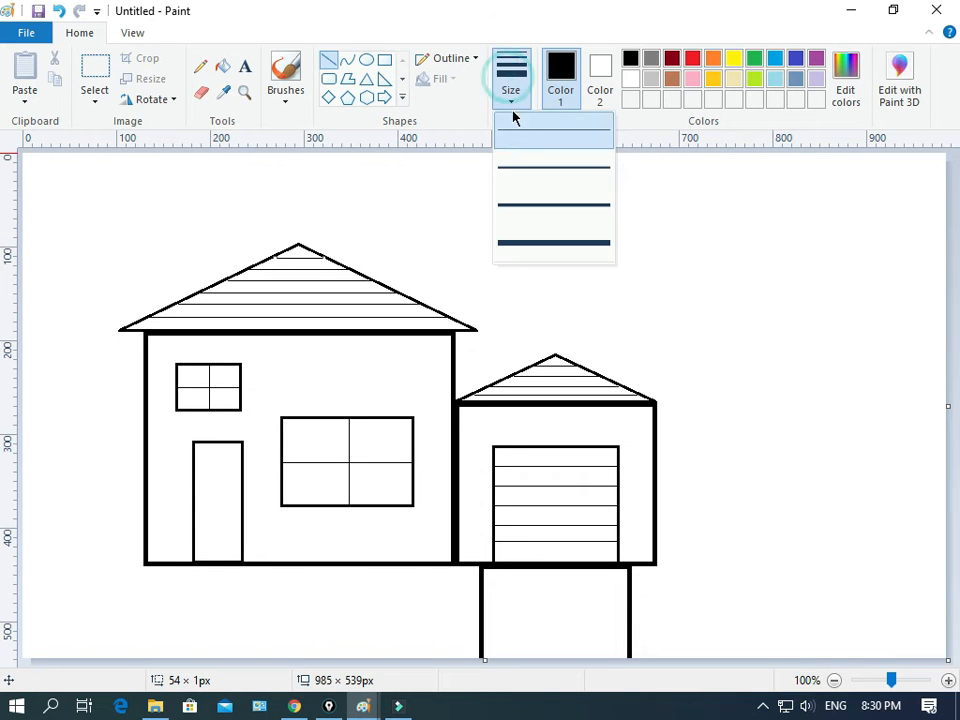
pyautogui.click(531, 165)
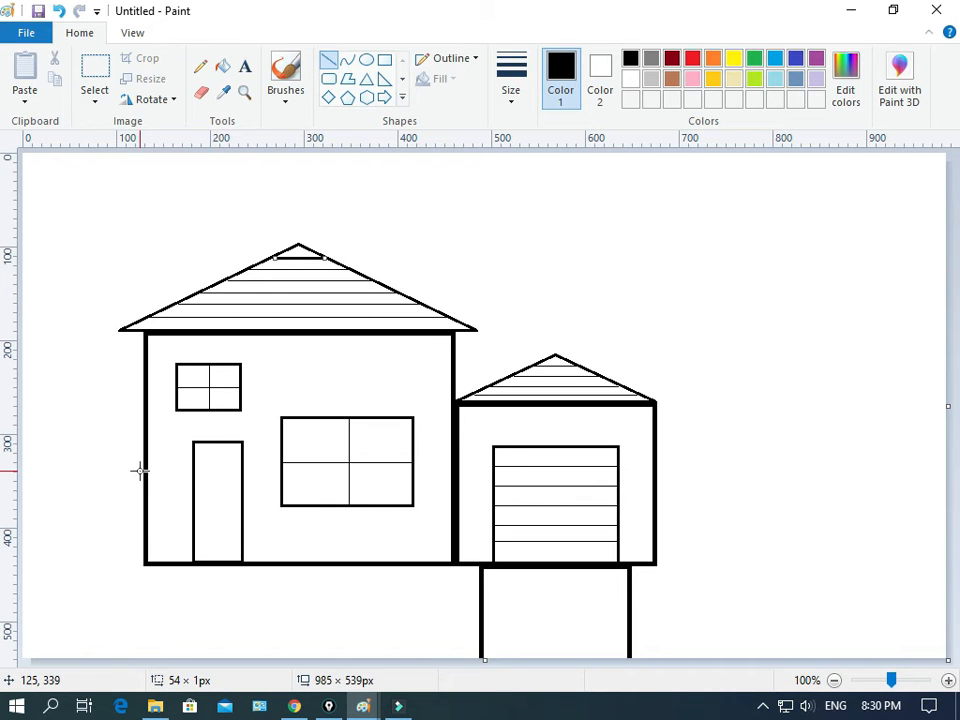
pyautogui.moveTo(145, 470); pyautogui.dragTo(8, 470)
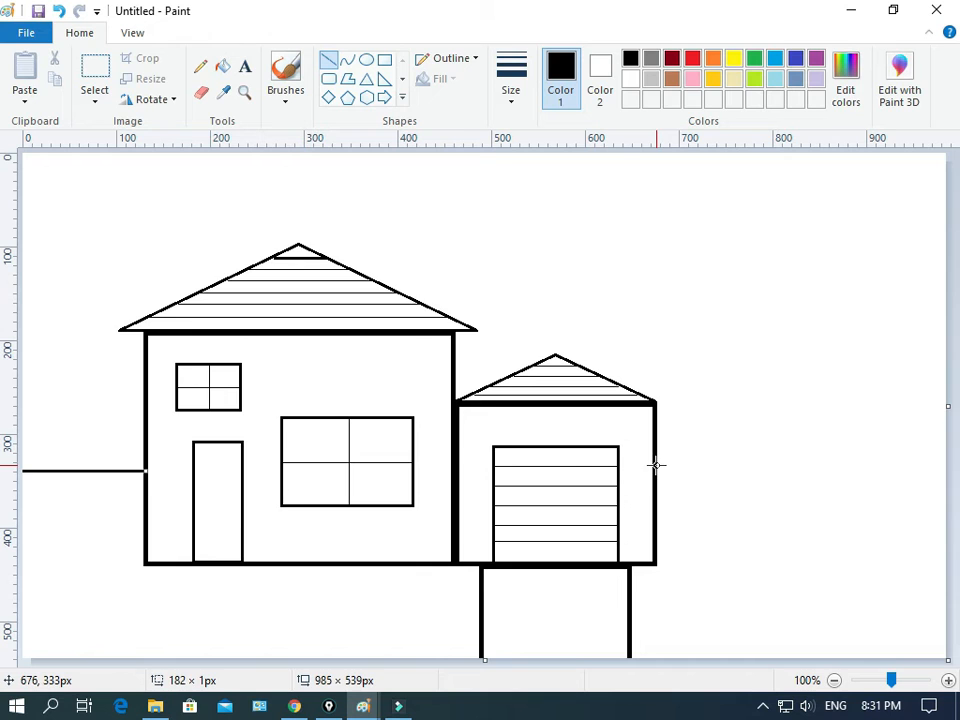
pyautogui.moveTo(656, 465)
pyautogui.mouseDown()
pyautogui.moveTo(936, 450)
pyautogui.moveTo(931, 459)
pyautogui.moveTo(948, 460)
pyautogui.moveTo(908, 463)
pyautogui.moveTo(951, 463)
pyautogui.mouseUp()
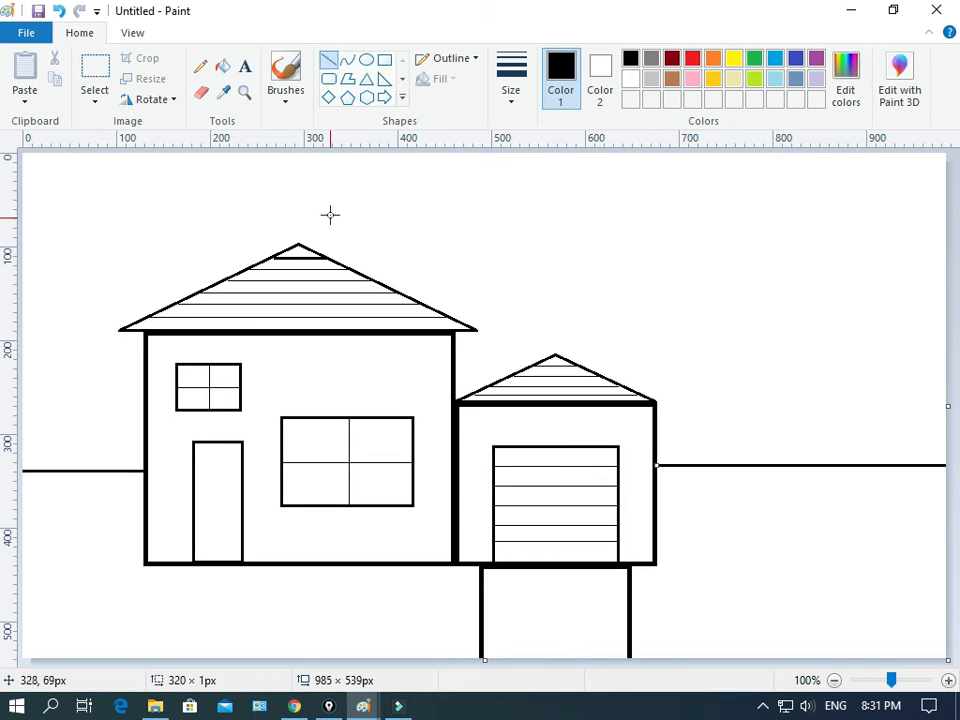
# Step: Draw a thought-bubble cloud shape about 191 × 61 px in the sky above the left side of the house
pyautogui.click(402, 100)
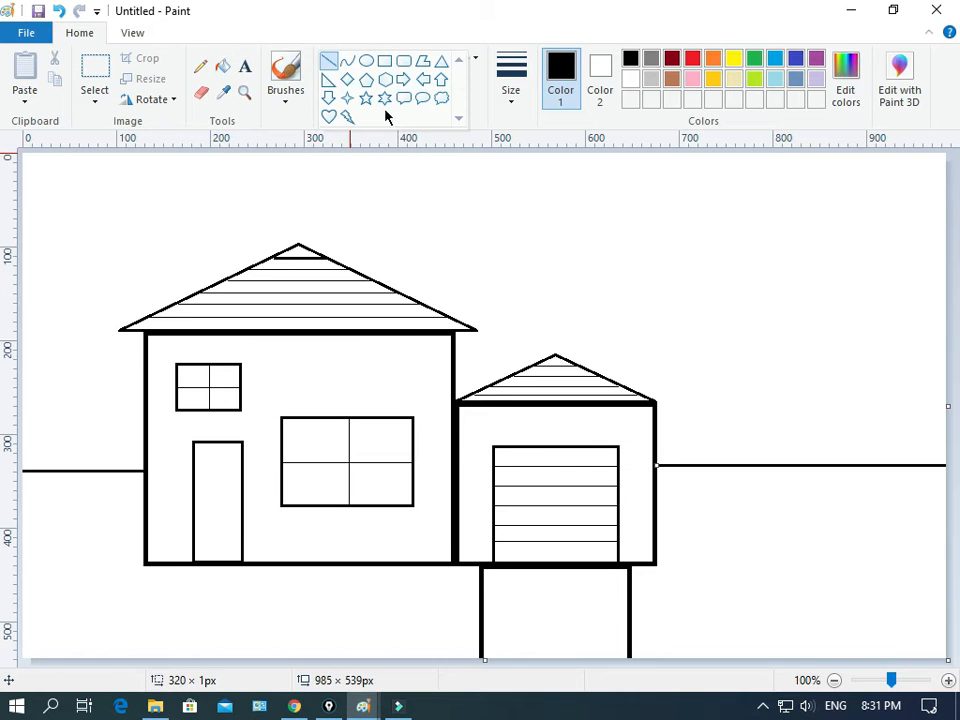
pyautogui.click(444, 100)
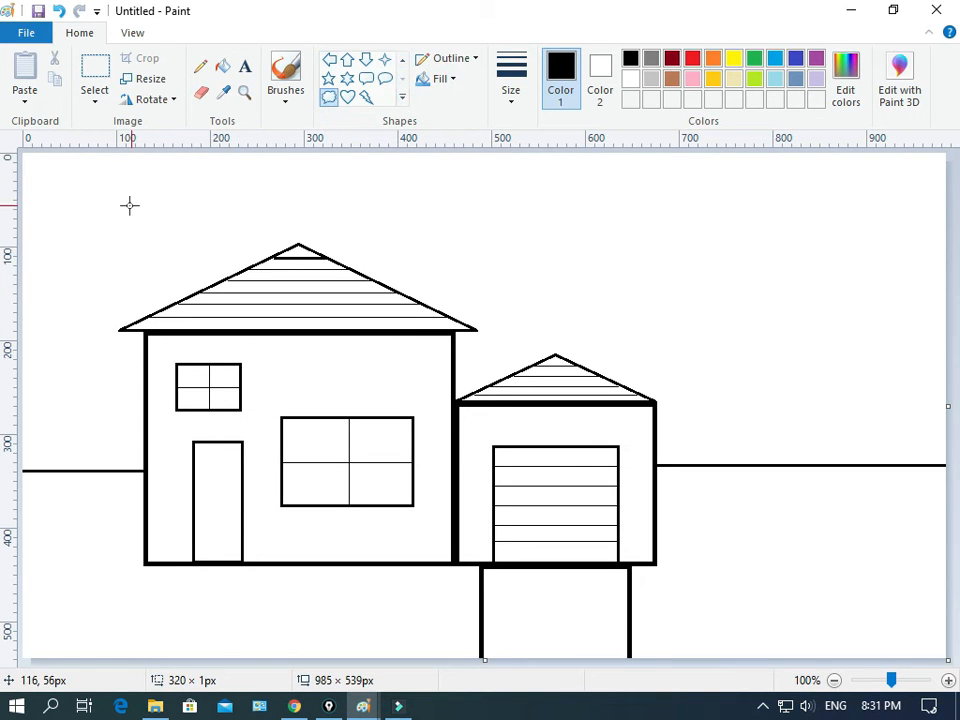
pyautogui.moveTo(90, 202); pyautogui.dragTo(274, 258)
pyautogui.moveTo(145, 209); pyautogui.dragTo(127, 198)
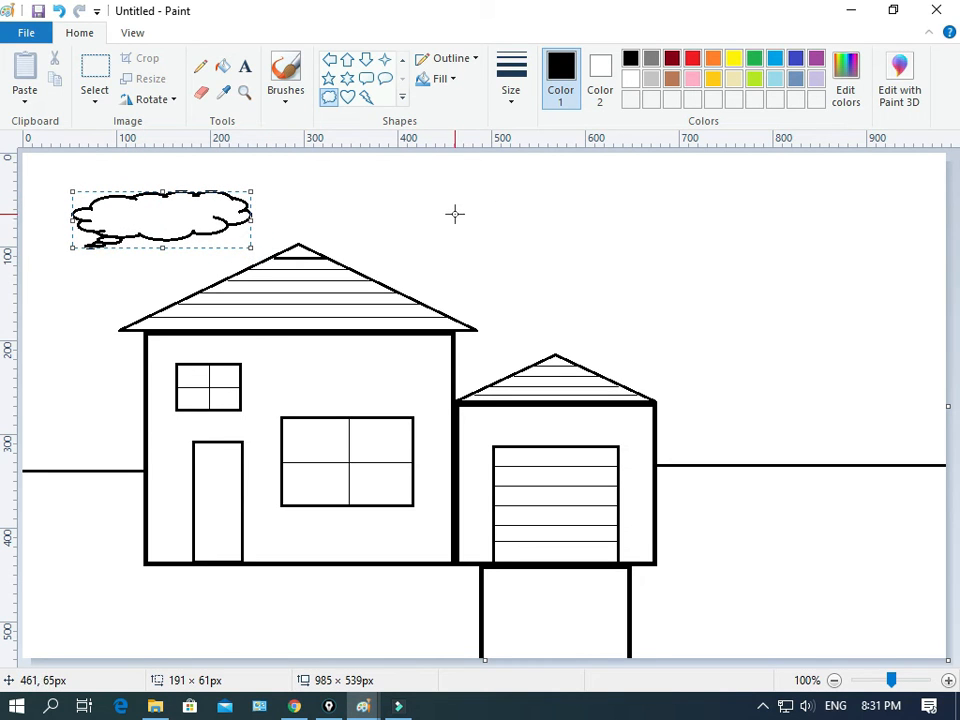
# Step: Draw a second thought-bubble cloud about 202 × 73 px above the garage and flip it horizontally
pyautogui.moveTo(471, 191); pyautogui.dragTo(662, 260)
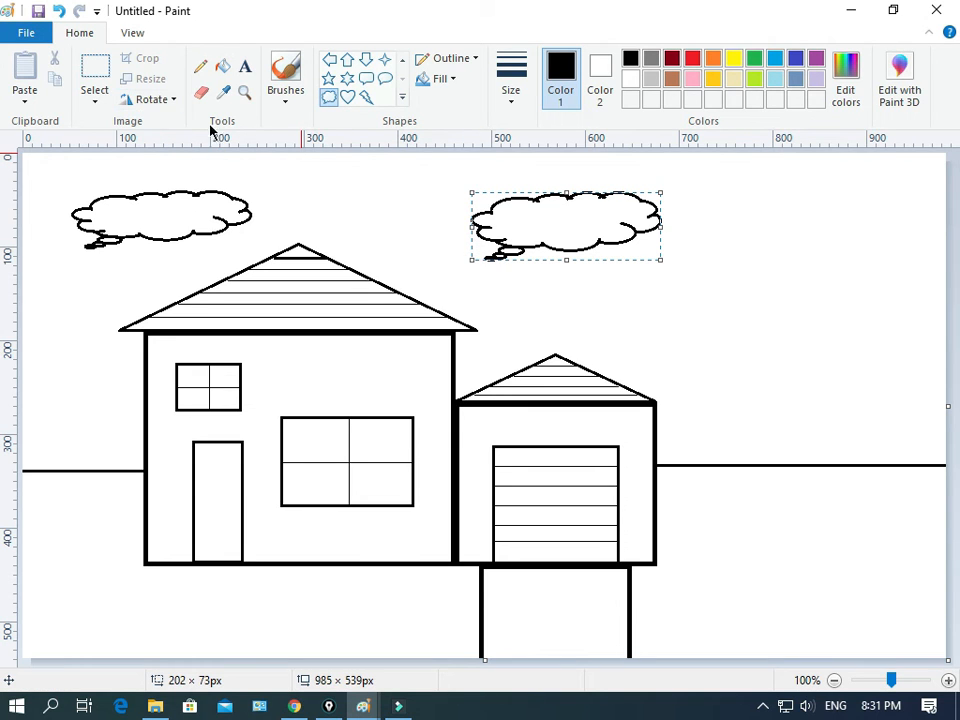
pyautogui.click(172, 100)
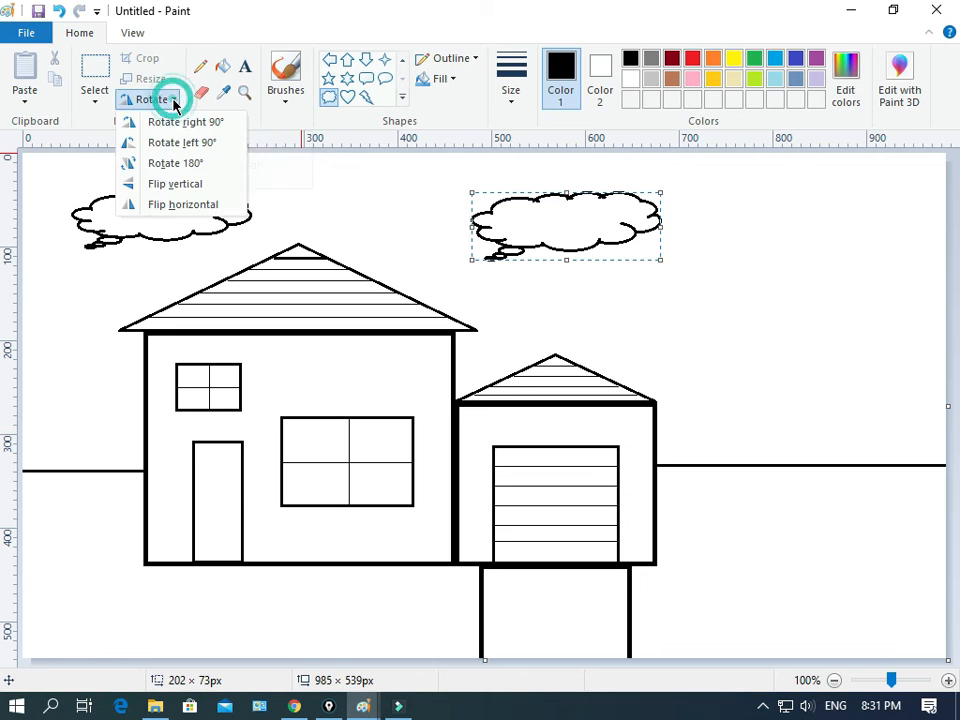
pyautogui.click(158, 205)
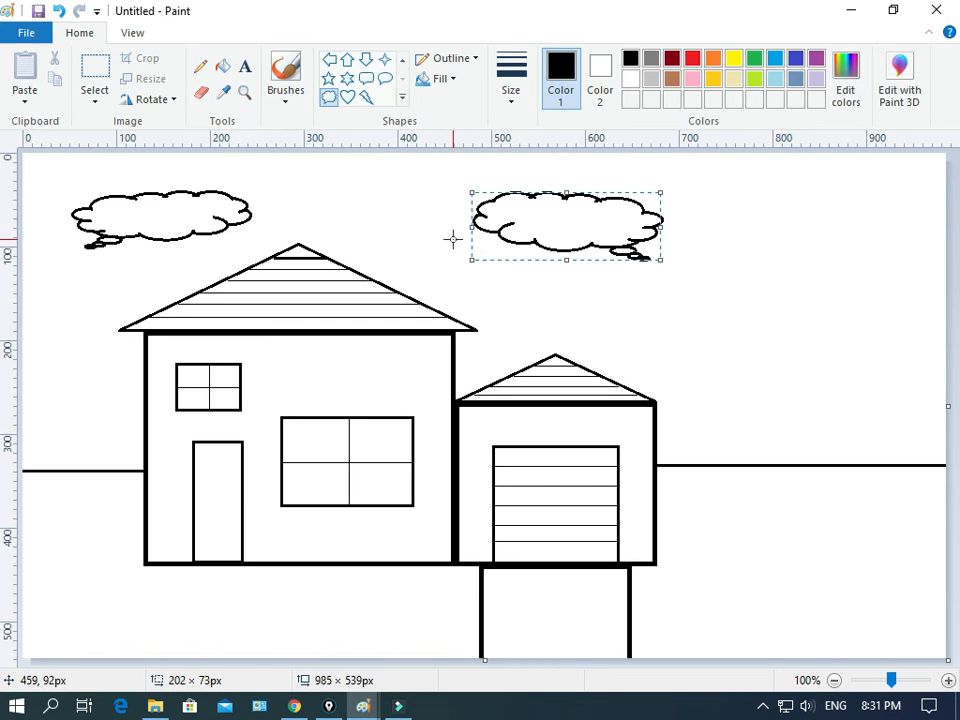
# Step: Erase the small tail bubbles under the left cloud with the Eraser
pyautogui.click(201, 91)
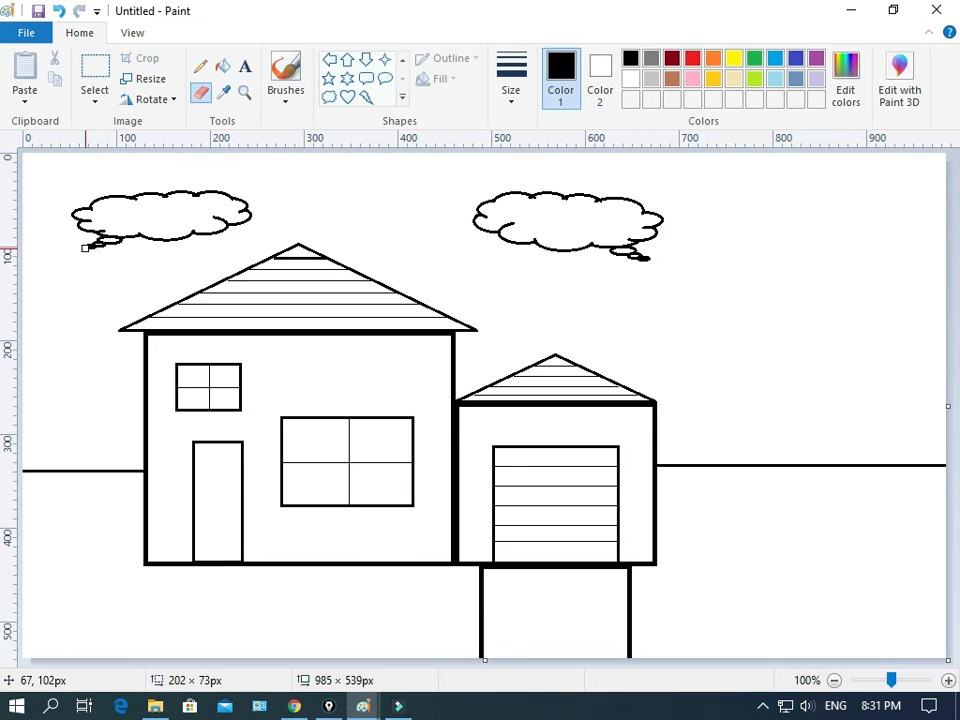
pyautogui.moveTo(85, 247); pyautogui.dragTo(97, 246)
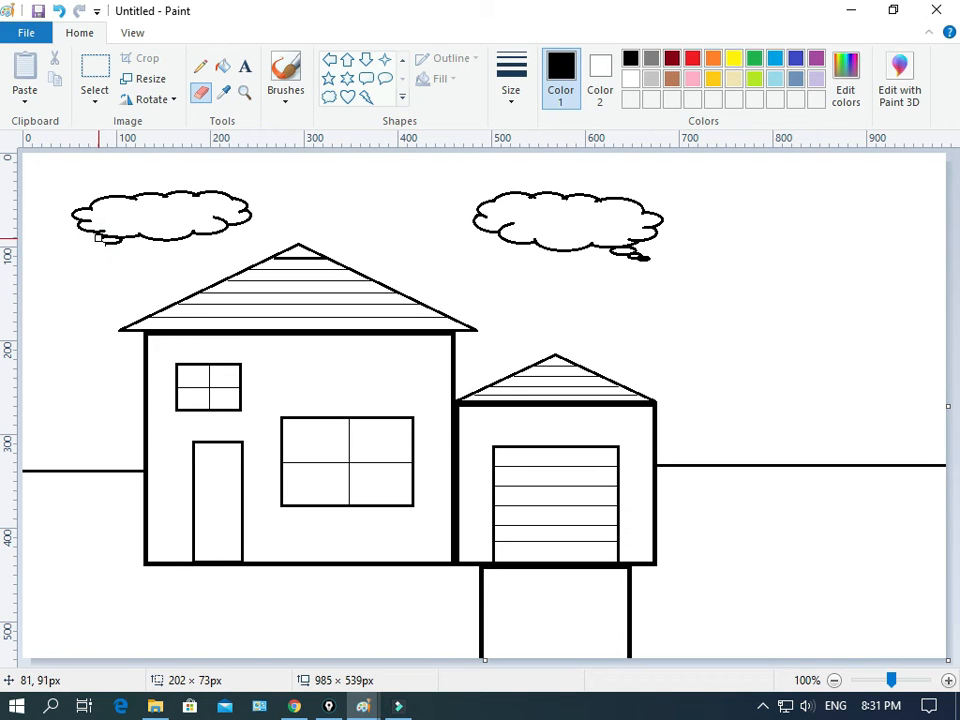